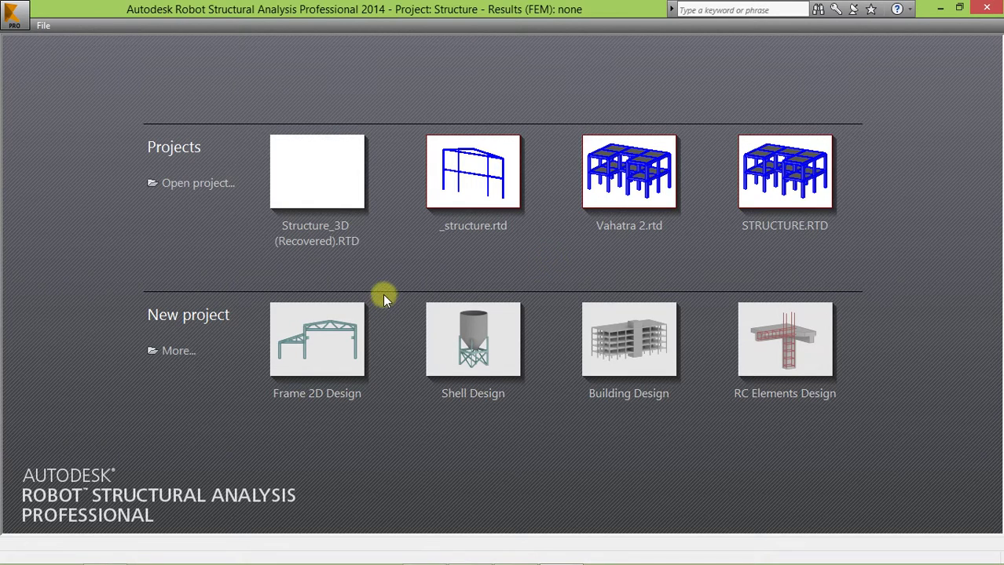
Start a Frame 2D Design project and dock the View and Edit toolbars at top and left
click(322, 341)
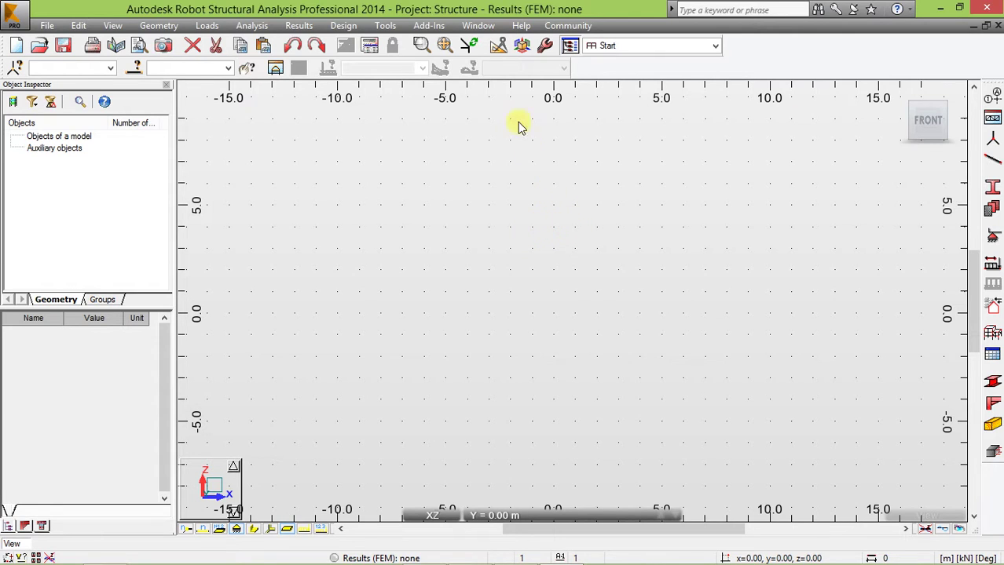
click(522, 44)
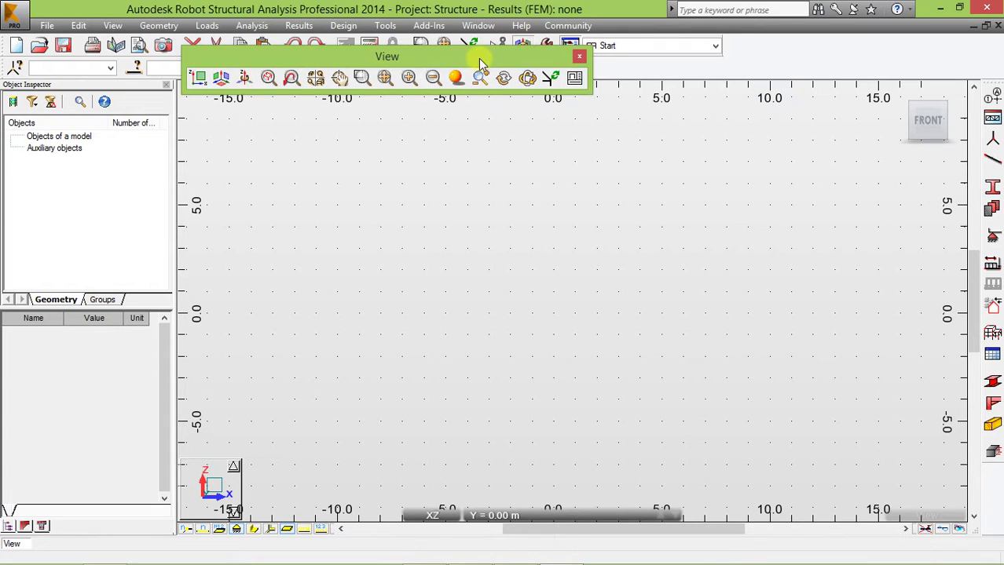
drag(478, 59, 844, 63)
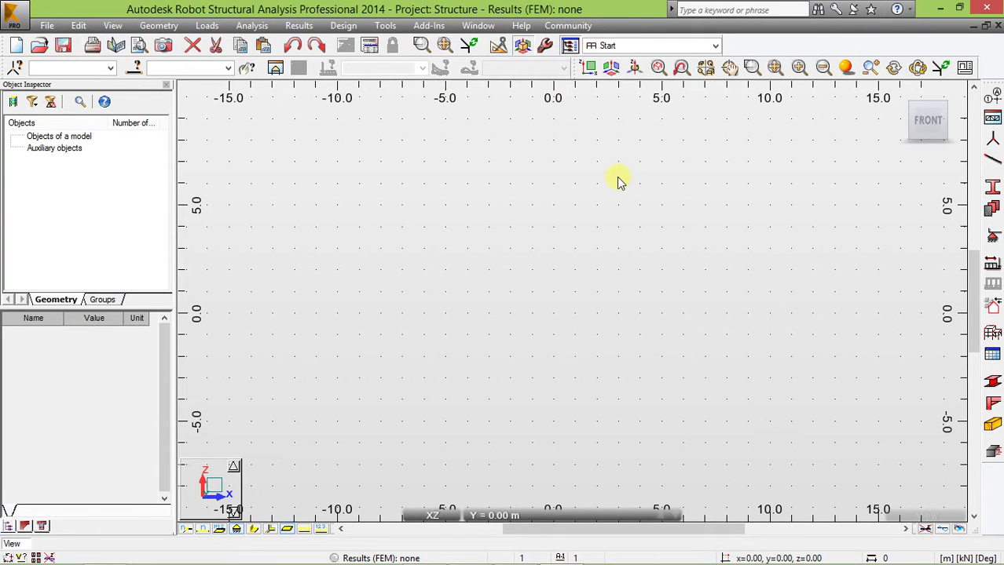
click(497, 48)
drag(491, 57, 188, 94)
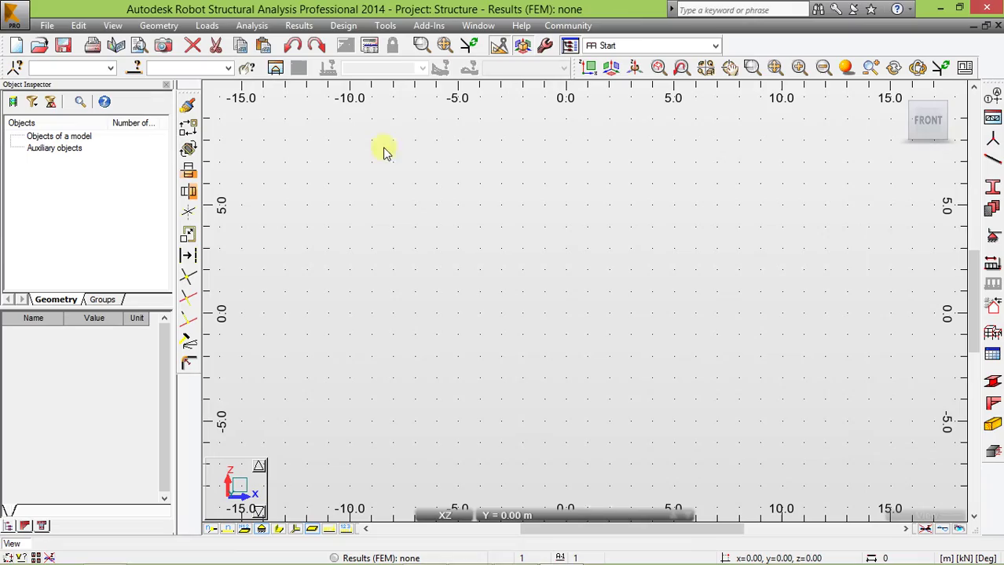
Open Job Preferences and review the dimension, displacement, force and moment unit settings
click(386, 26)
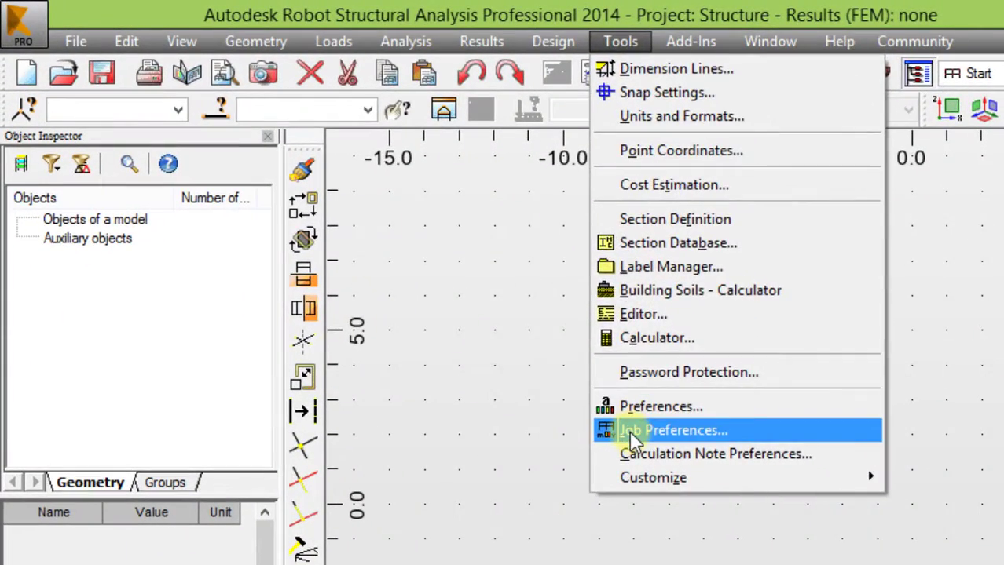
click(629, 430)
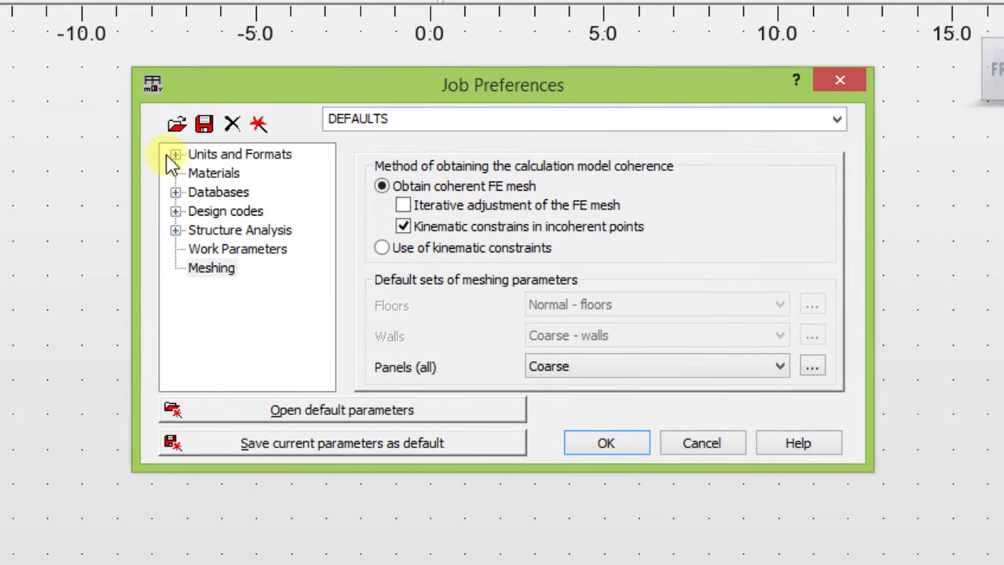
click(226, 274)
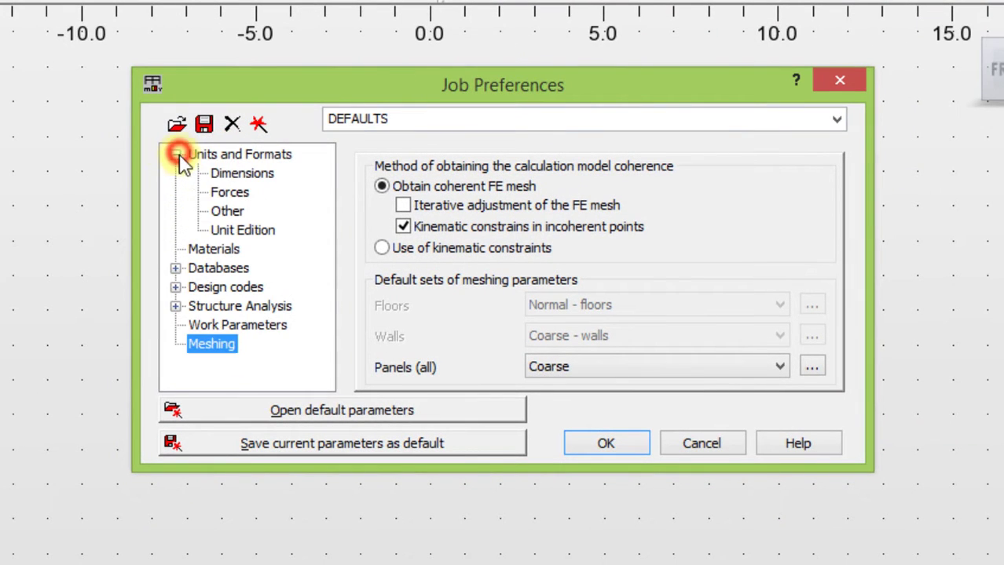
click(228, 155)
click(243, 177)
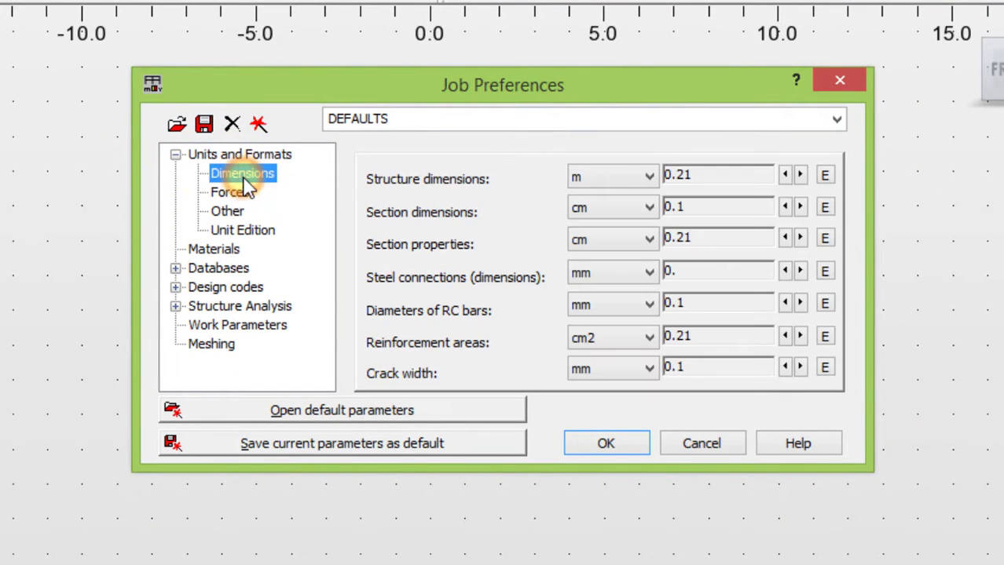
click(575, 189)
click(226, 209)
click(228, 193)
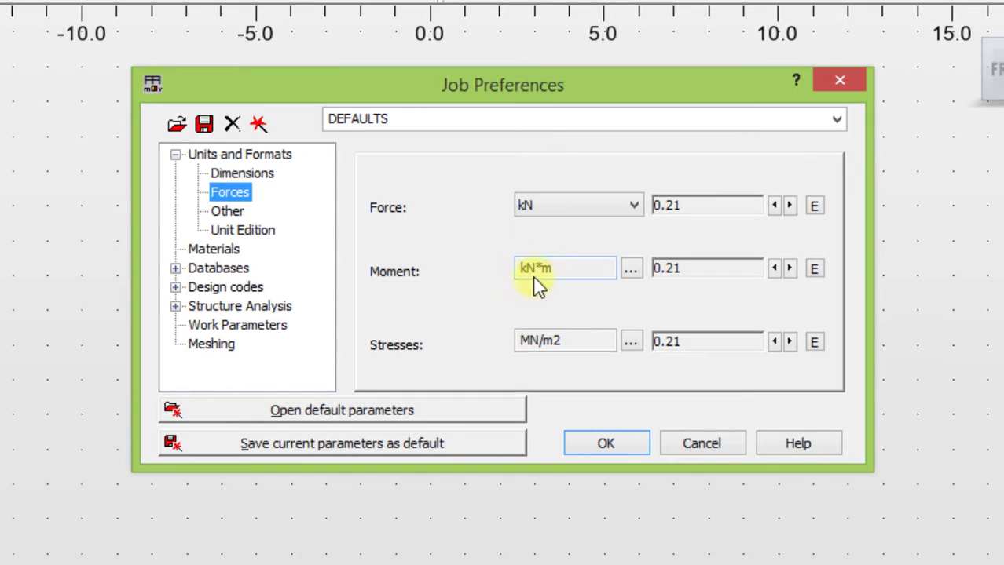
Switch the materials database to Belgique and confirm the job preferences
click(207, 249)
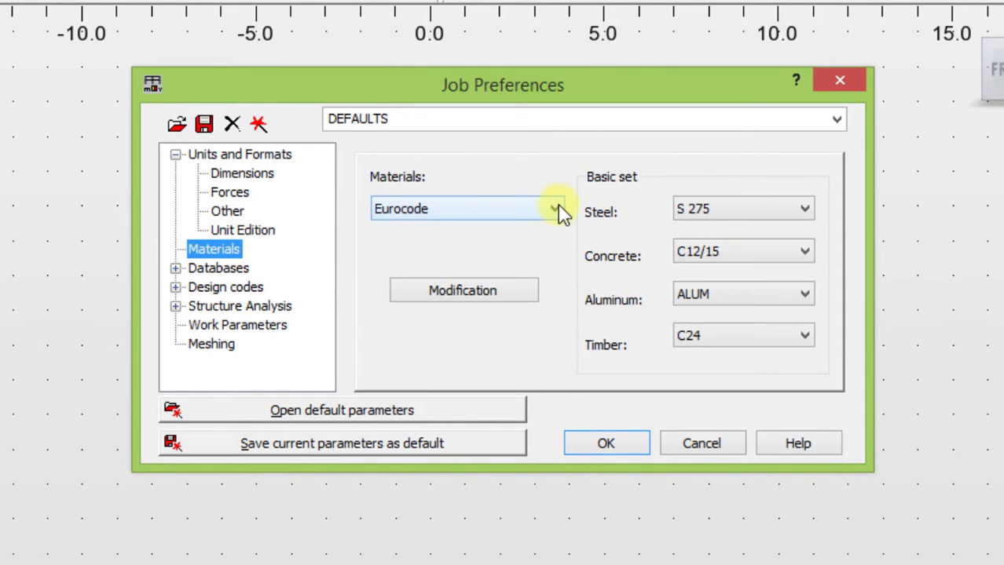
click(557, 210)
click(385, 230)
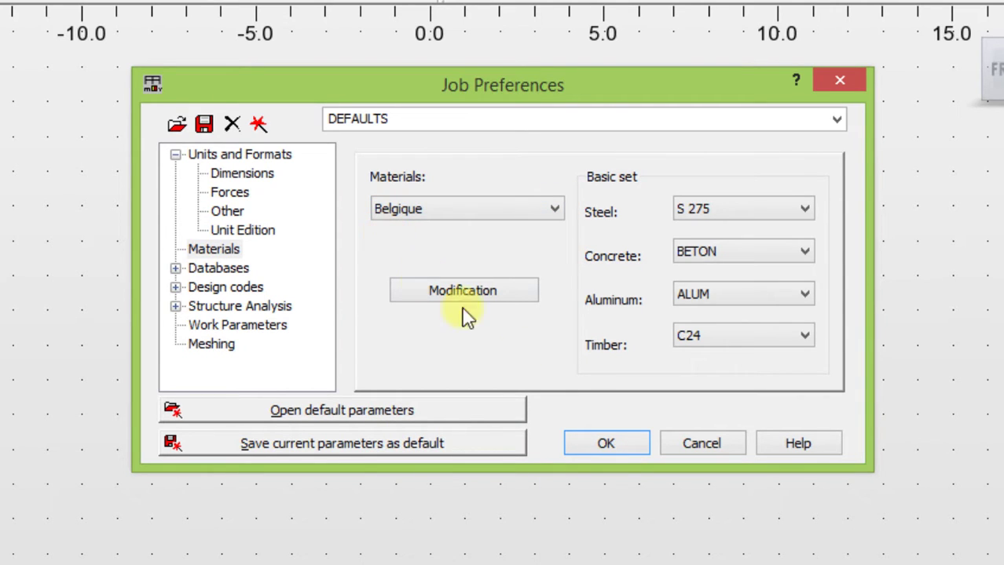
click(610, 442)
click(617, 442)
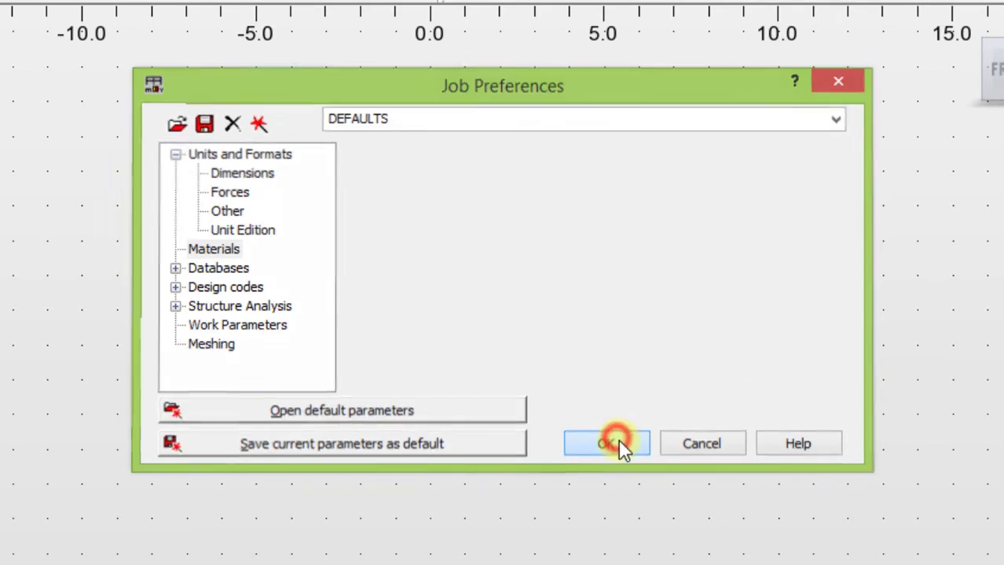
click(183, 31)
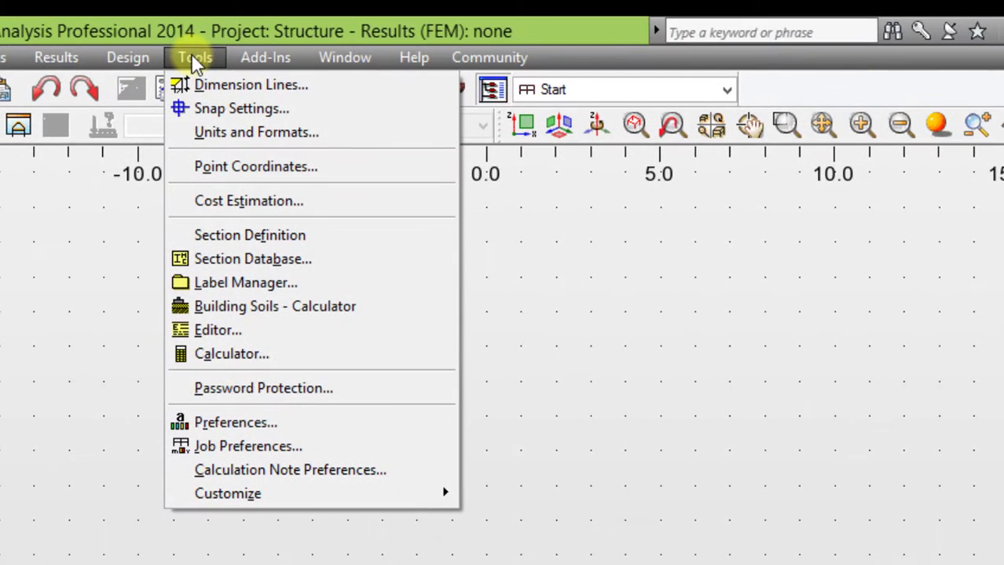
click(212, 421)
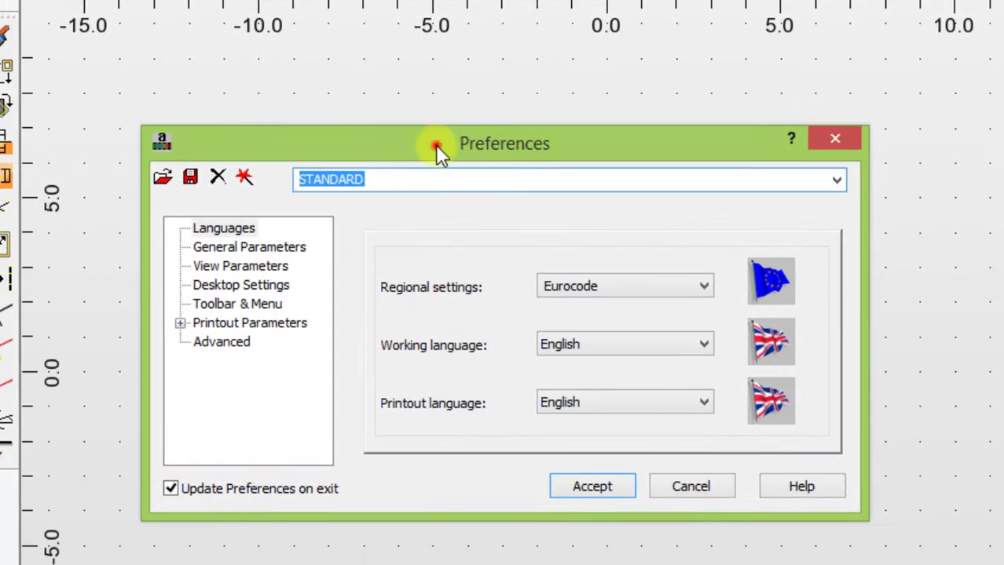
drag(435, 145, 484, 40)
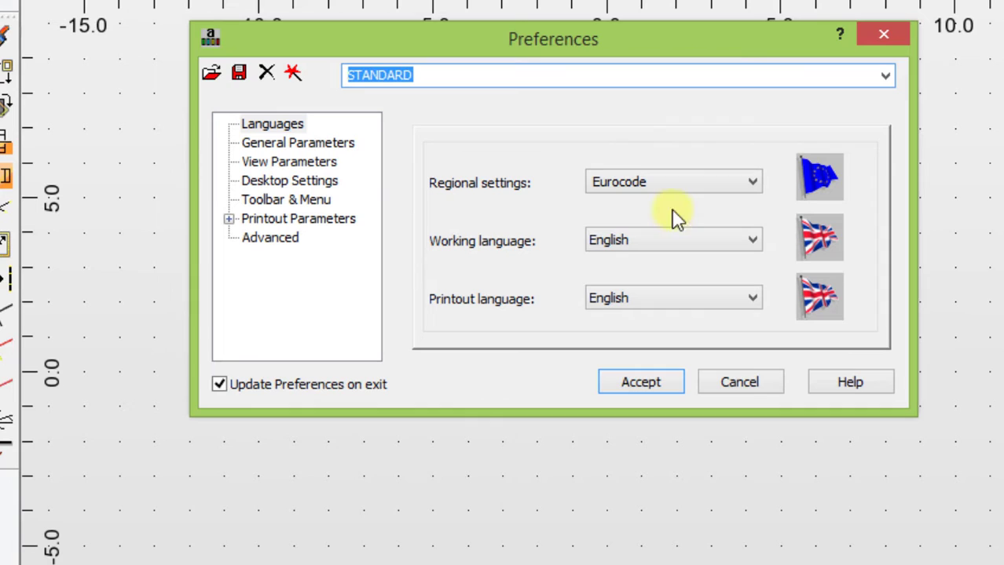
click(752, 185)
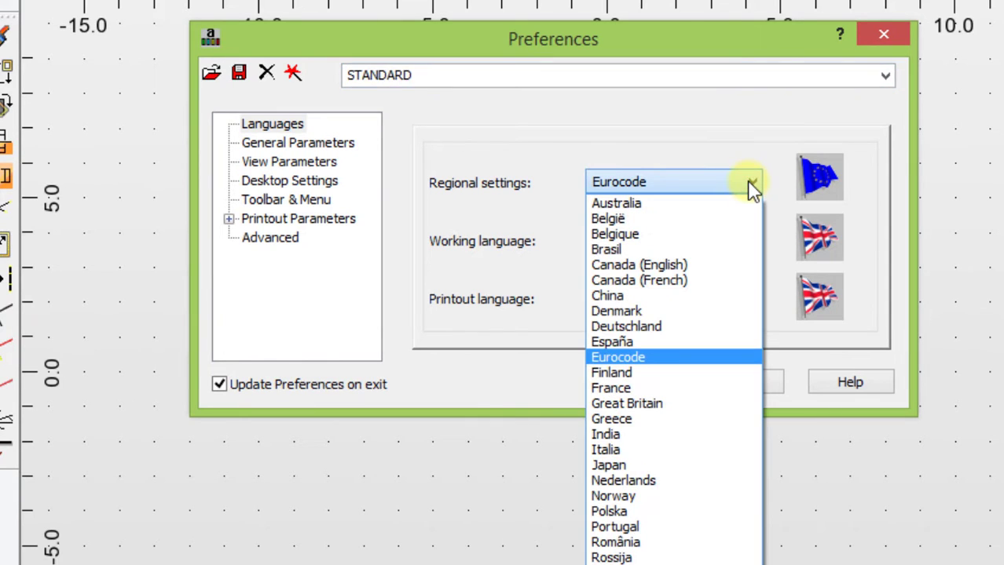
click(776, 122)
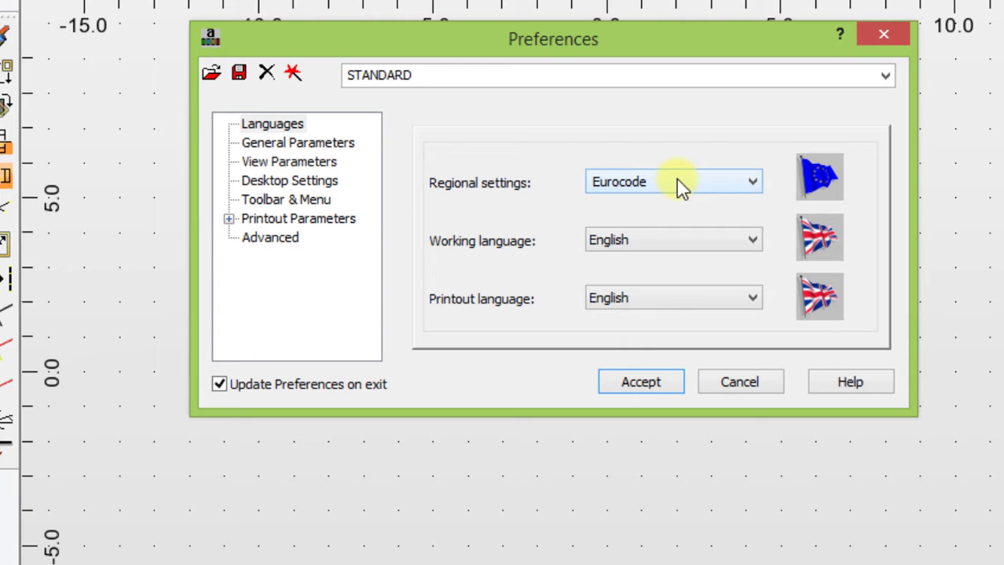
click(644, 383)
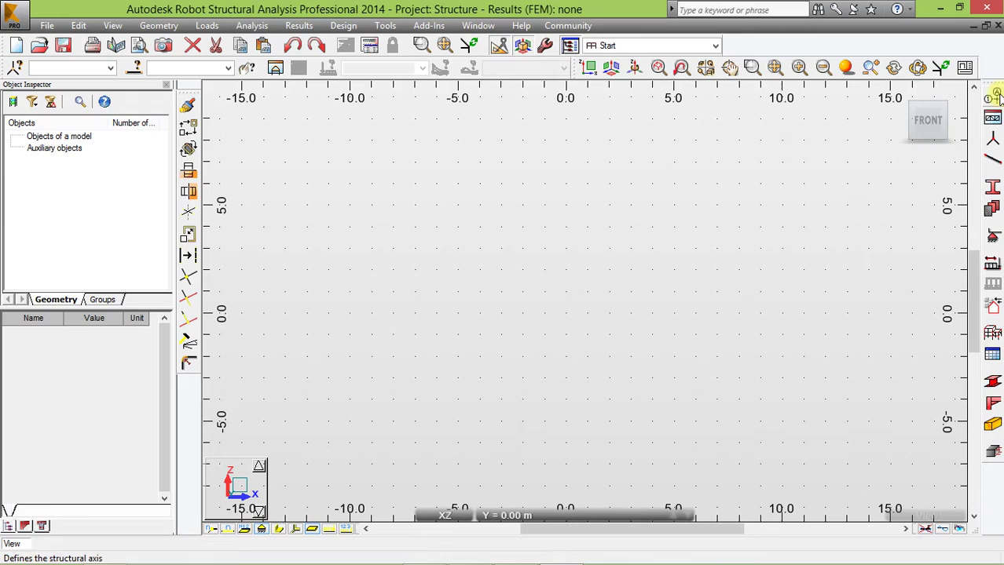
Add X grid axes at 0, 2.5, 5, 7.5 and 10 m, numbered by value
click(994, 98)
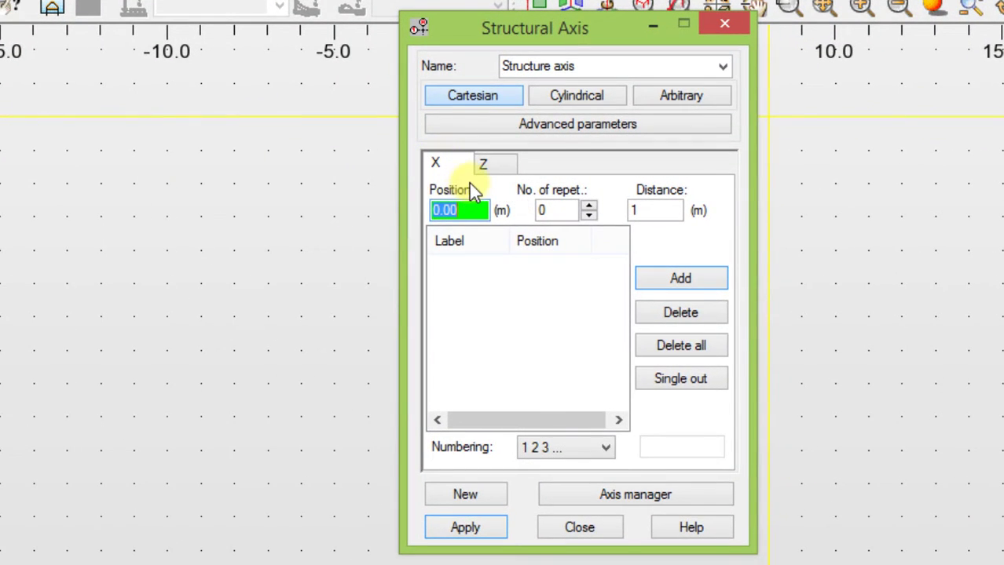
click(656, 279)
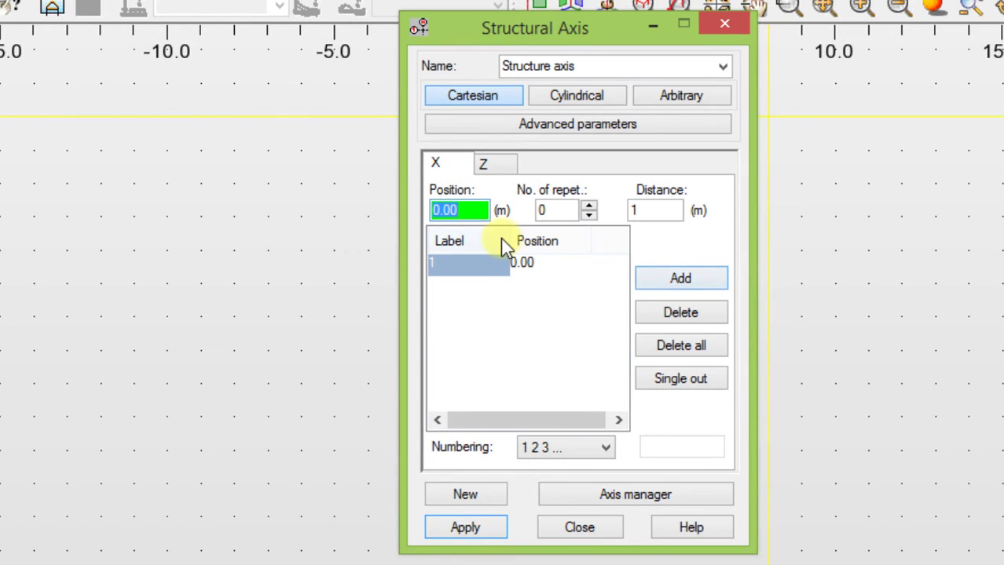
text(2.5)
click(680, 279)
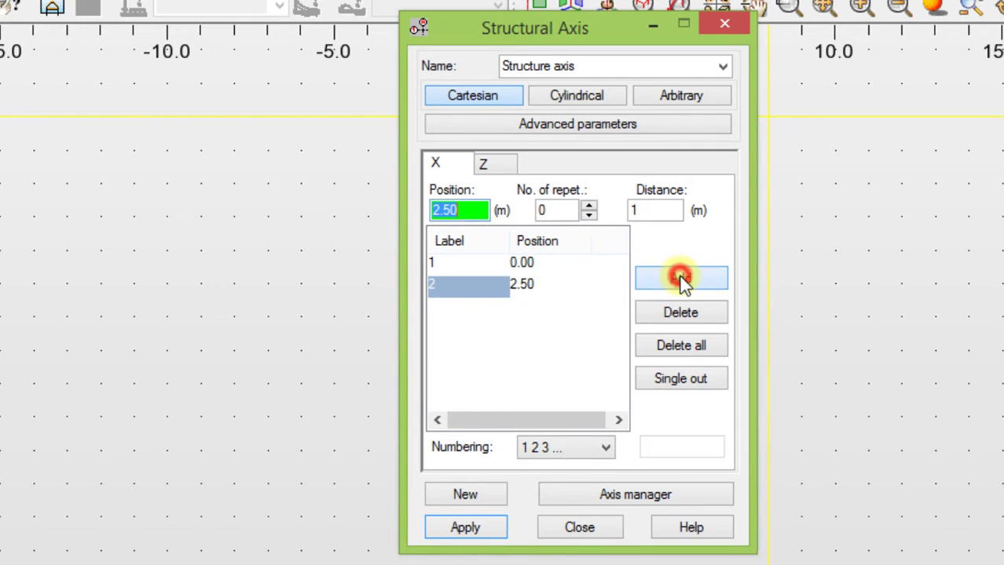
text(5)
click(680, 279)
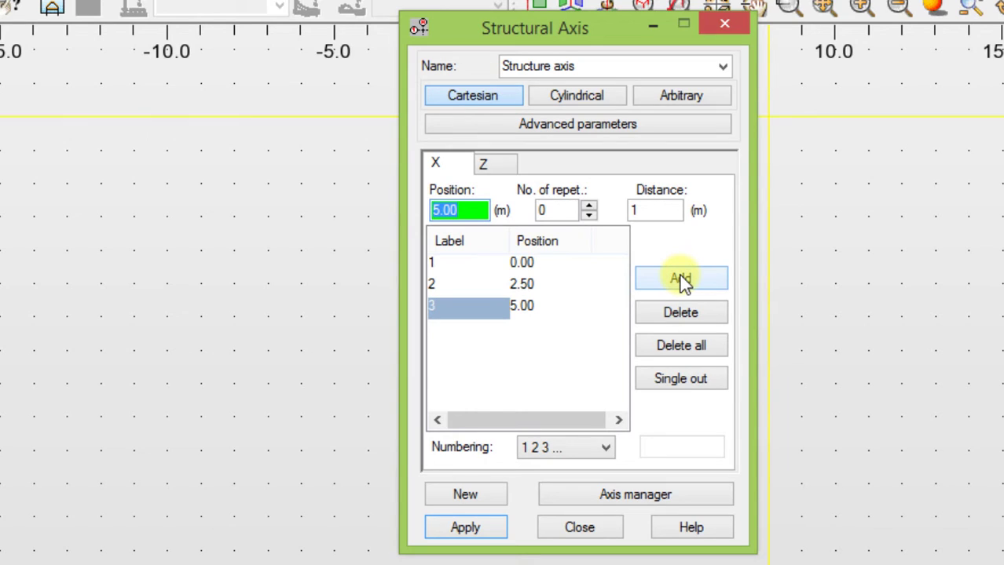
text(7.5)
click(665, 283)
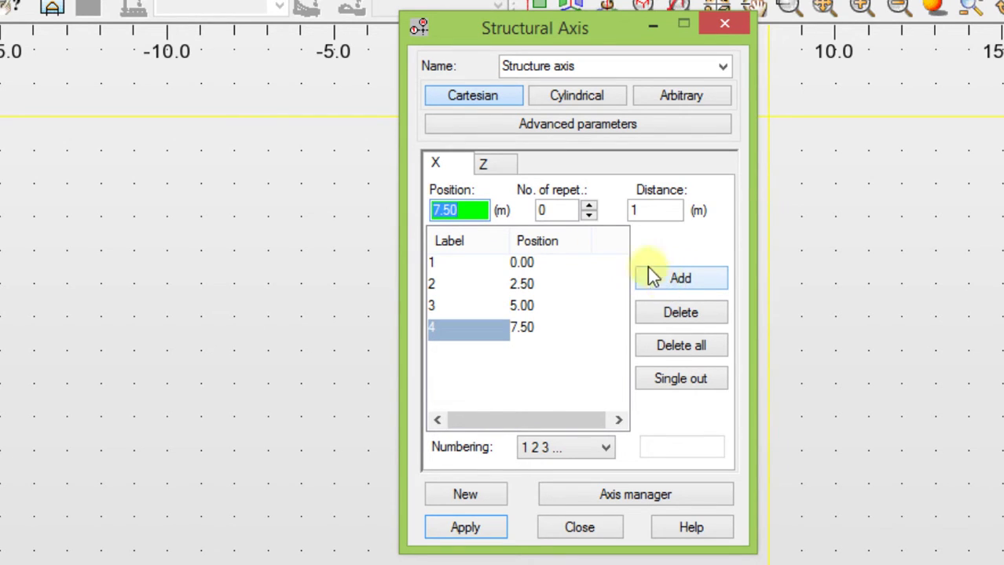
text(10)
click(666, 283)
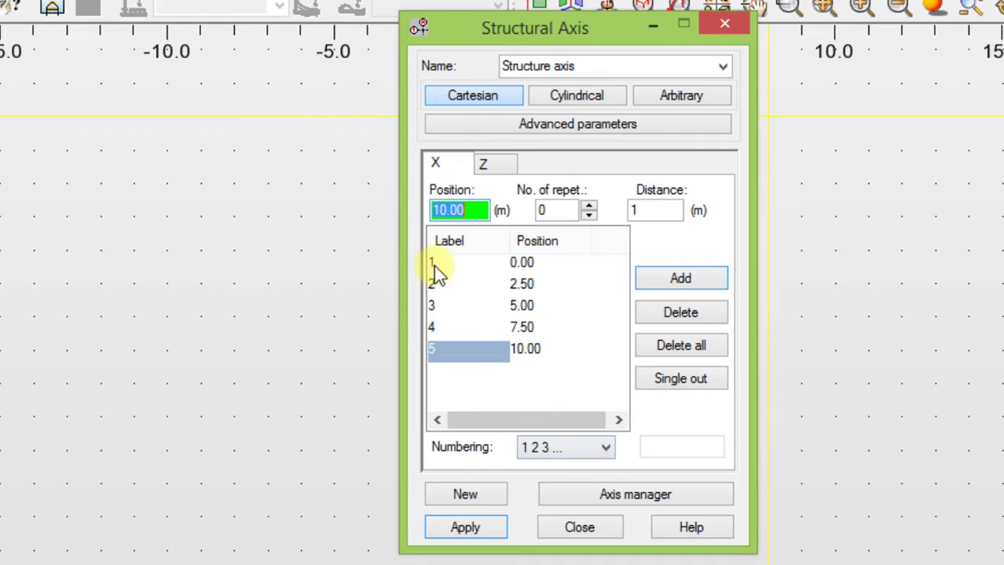
click(611, 449)
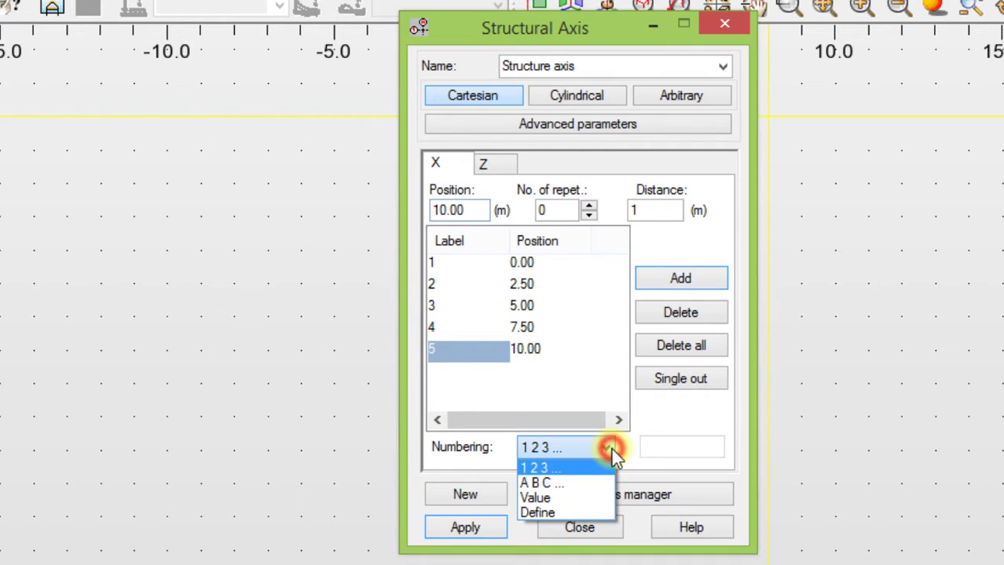
click(547, 498)
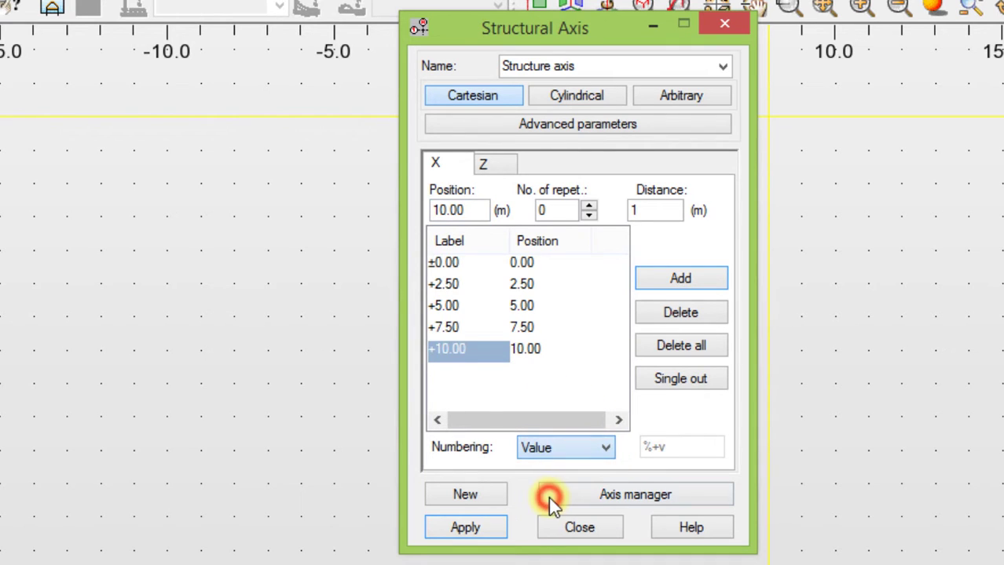
Add Z axes at 0, 4, 8 and 9 m
click(484, 163)
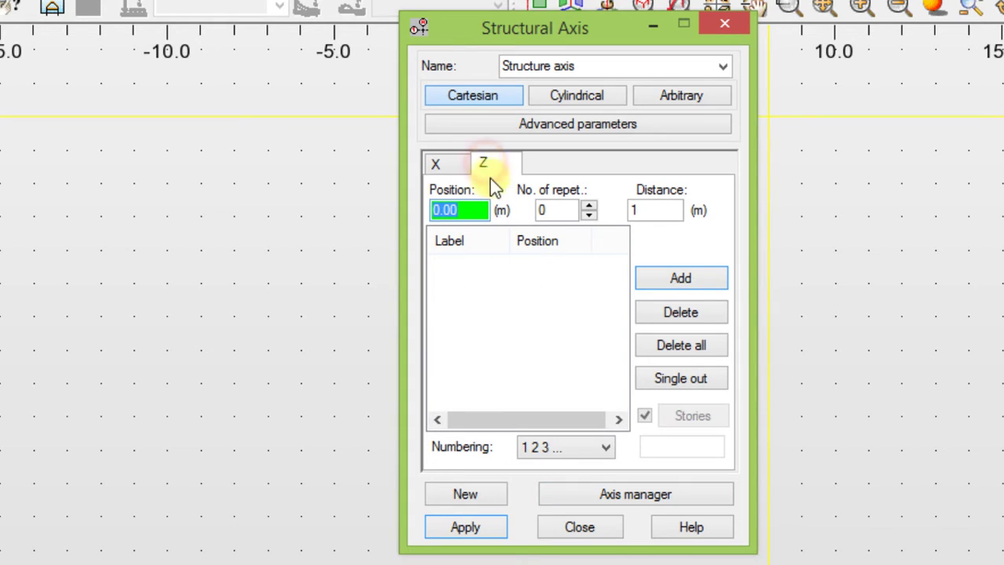
click(683, 285)
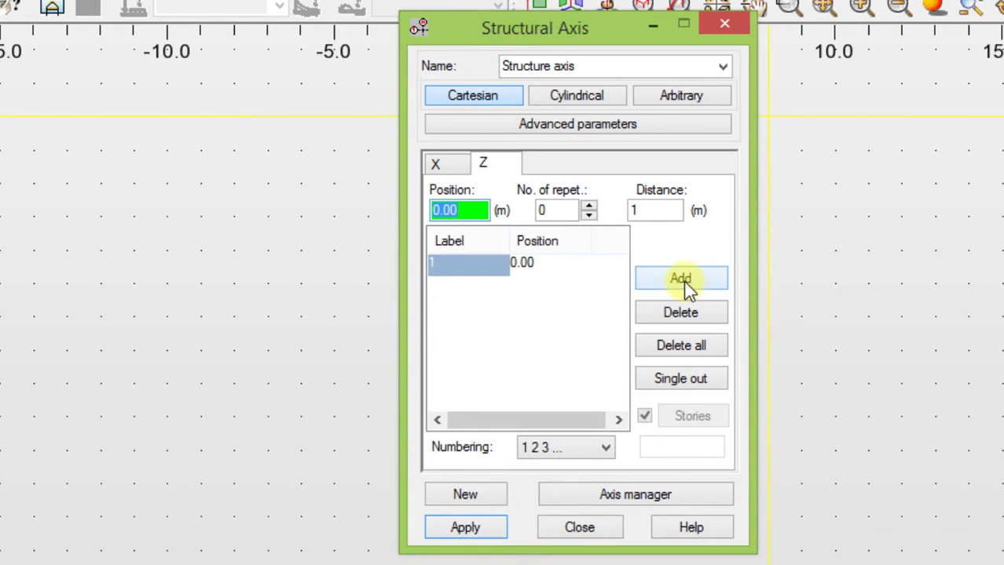
text(4)
click(682, 281)
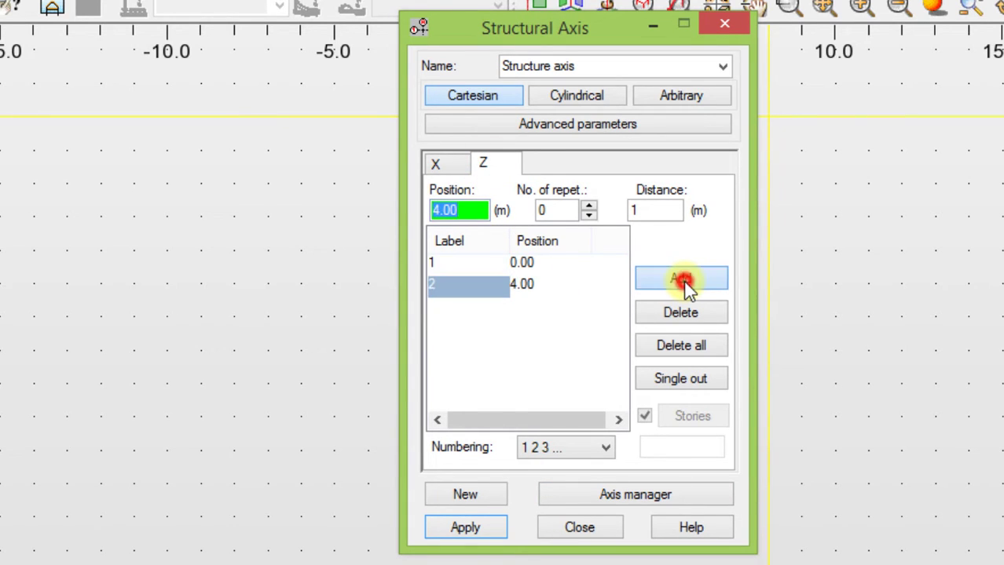
text(8)
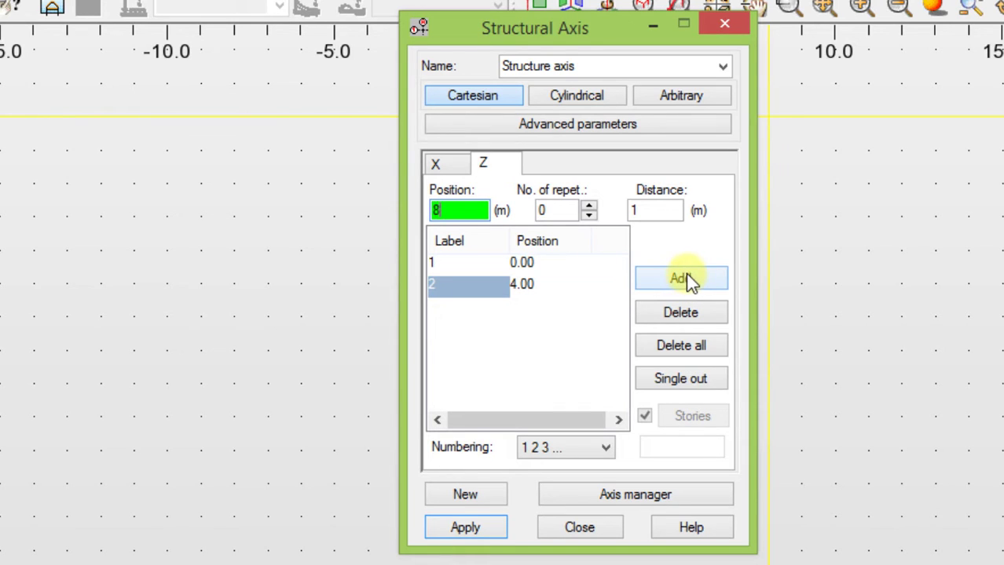
click(682, 281)
text(9)
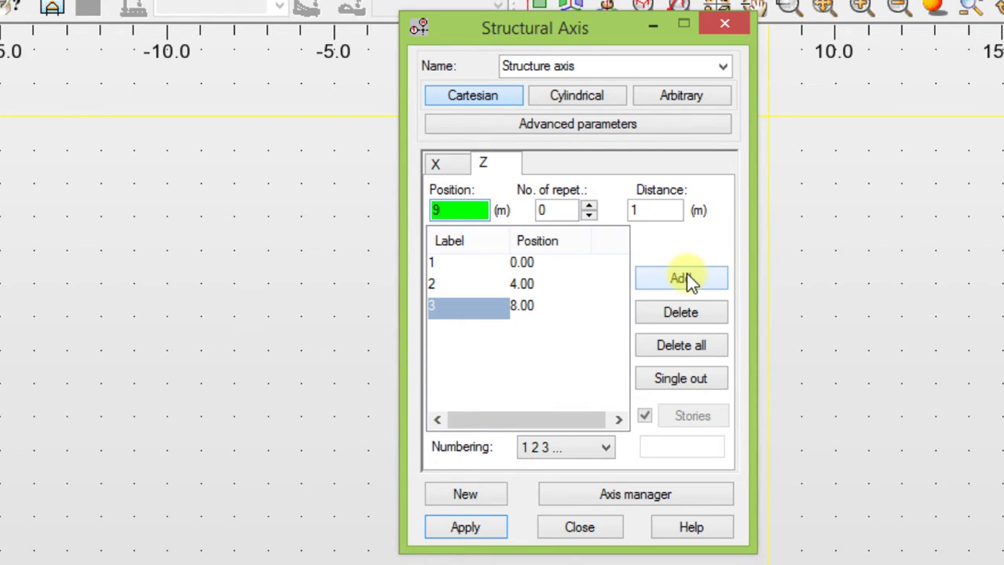
click(683, 279)
Number the Z axes by elevation value, apply them to the grid and close the dialog
click(606, 448)
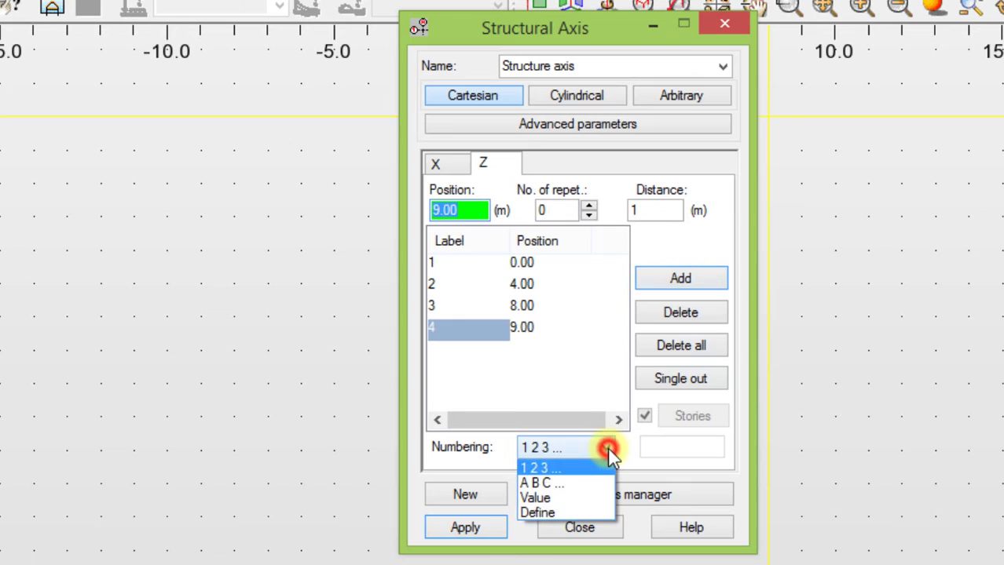
click(558, 498)
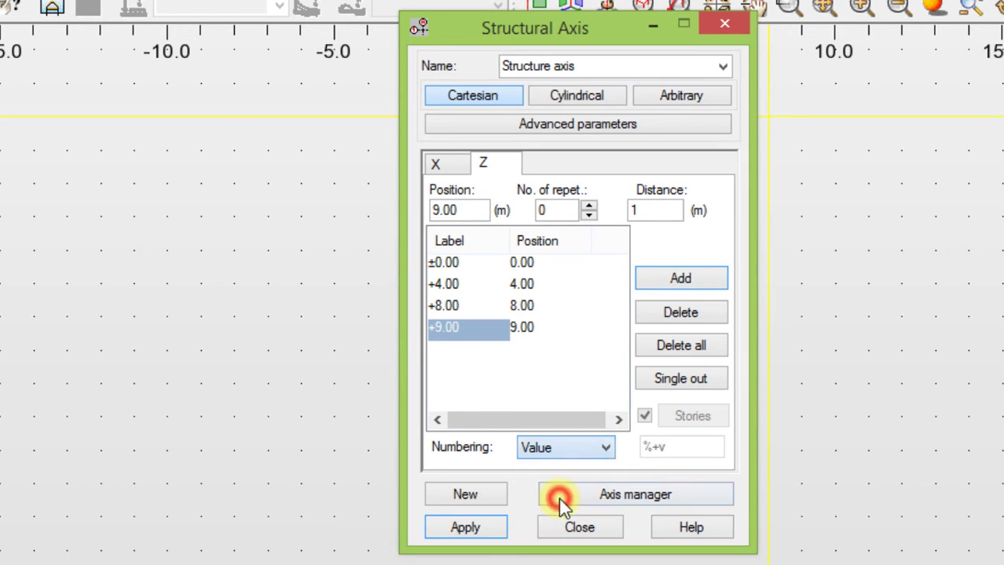
click(465, 529)
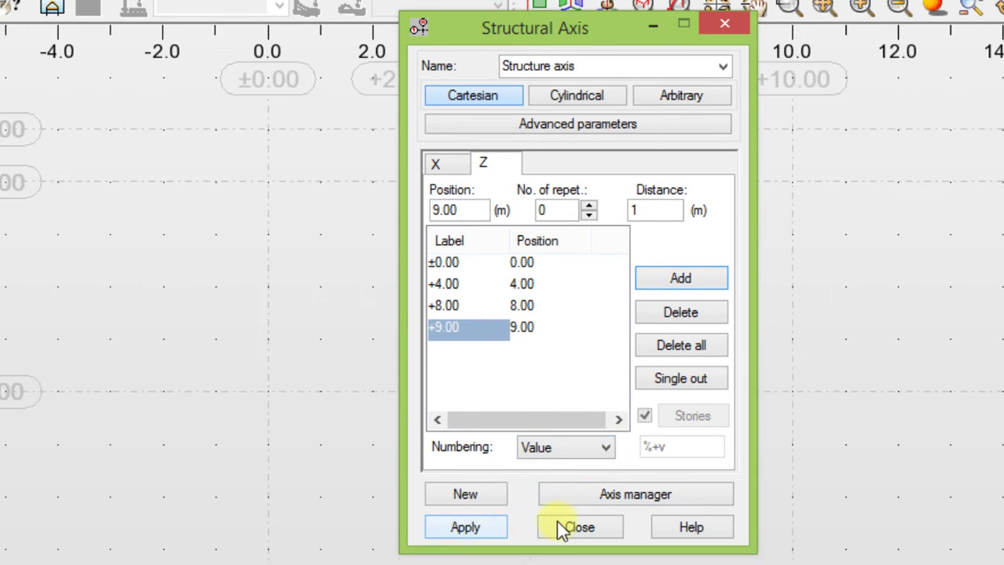
click(579, 528)
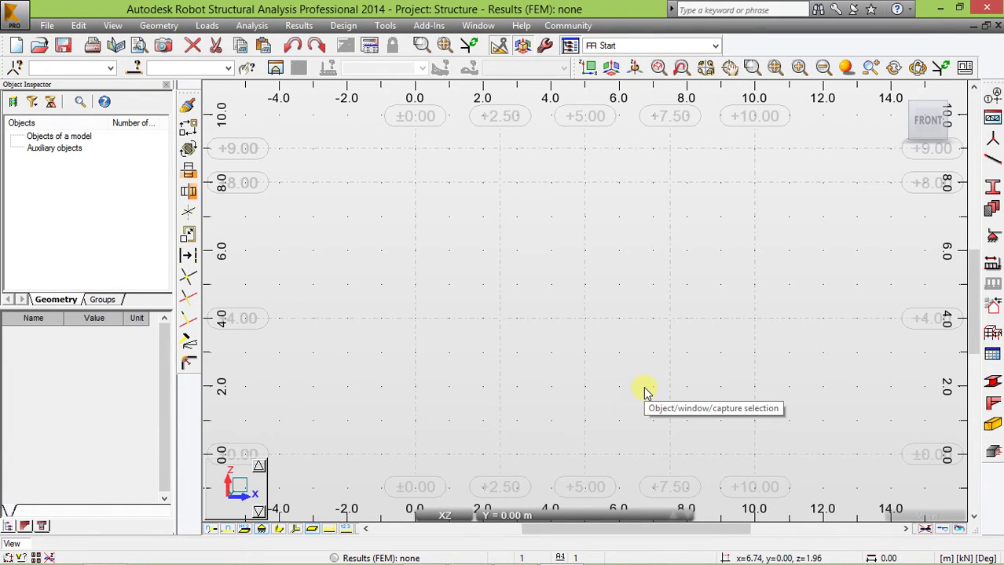
Add the HEA 200 section to the project's bar sections
click(992, 186)
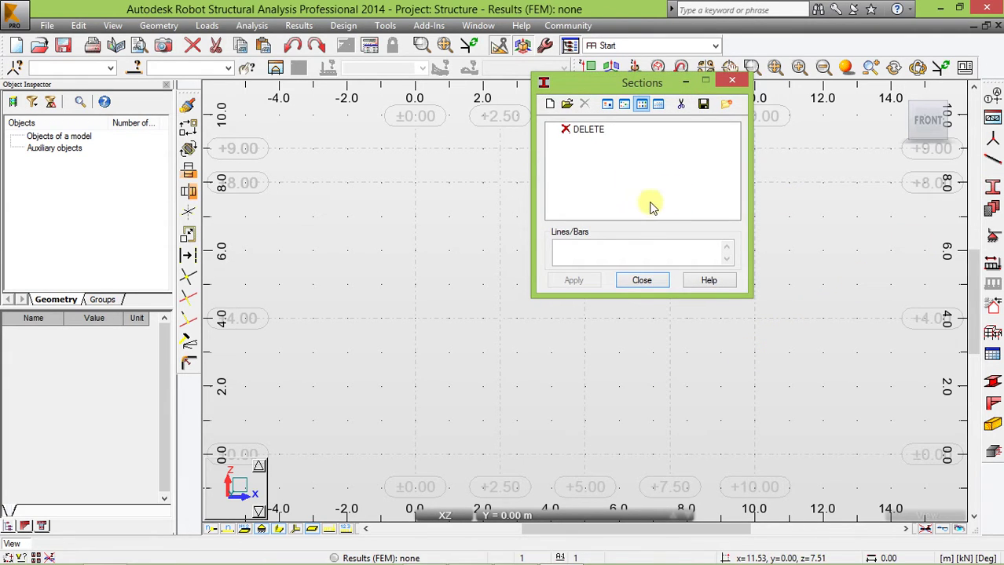
click(549, 106)
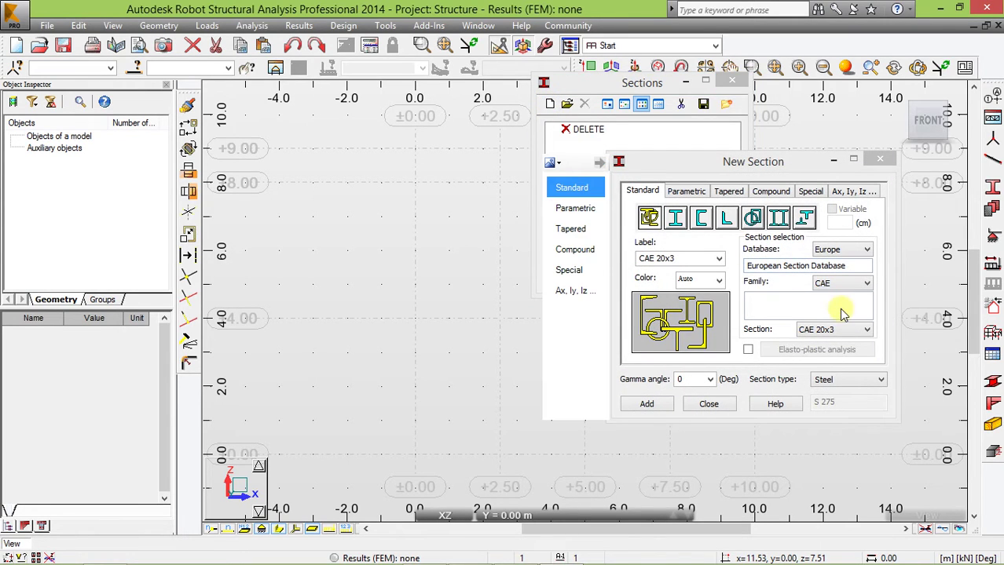
click(864, 284)
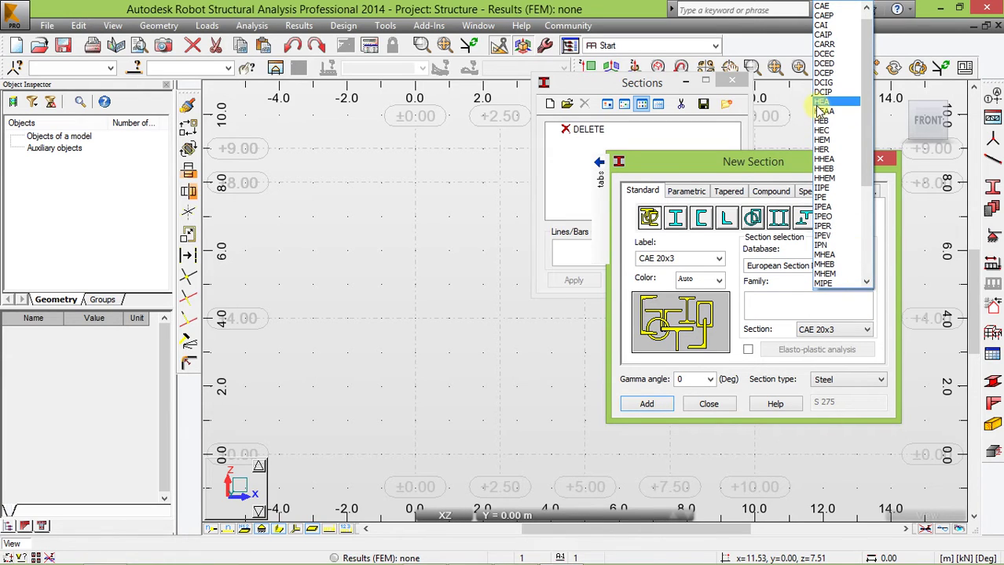
click(820, 102)
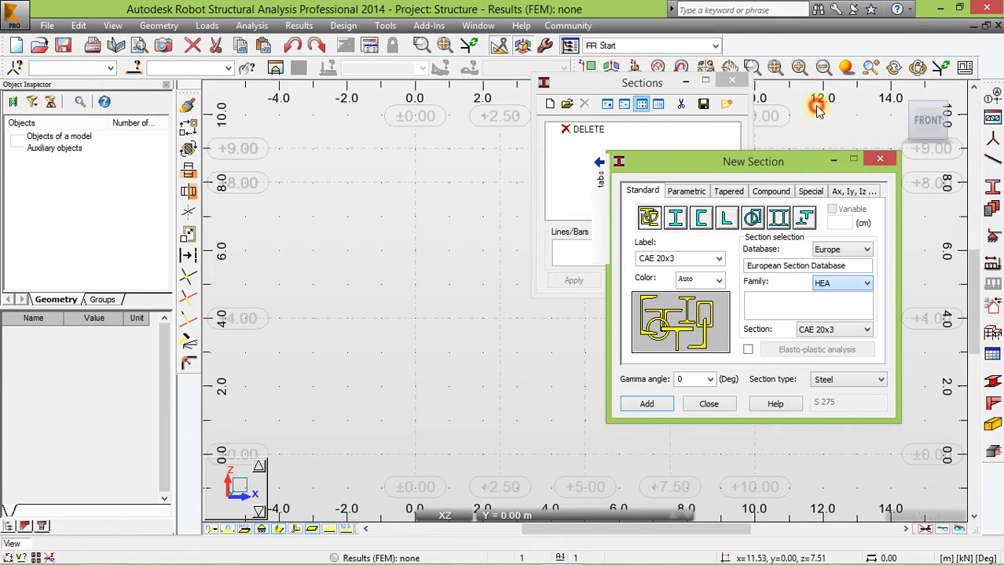
click(868, 330)
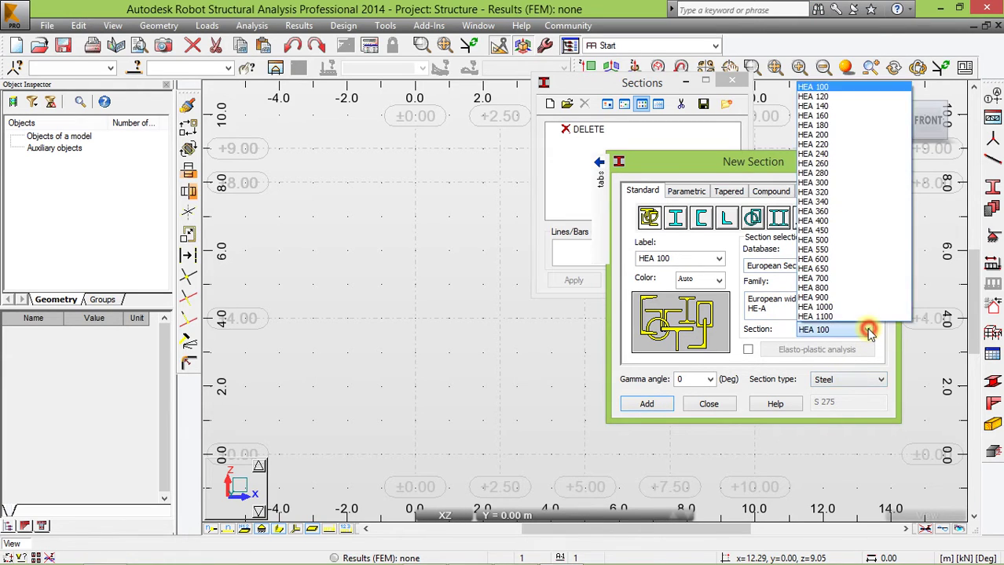
click(838, 136)
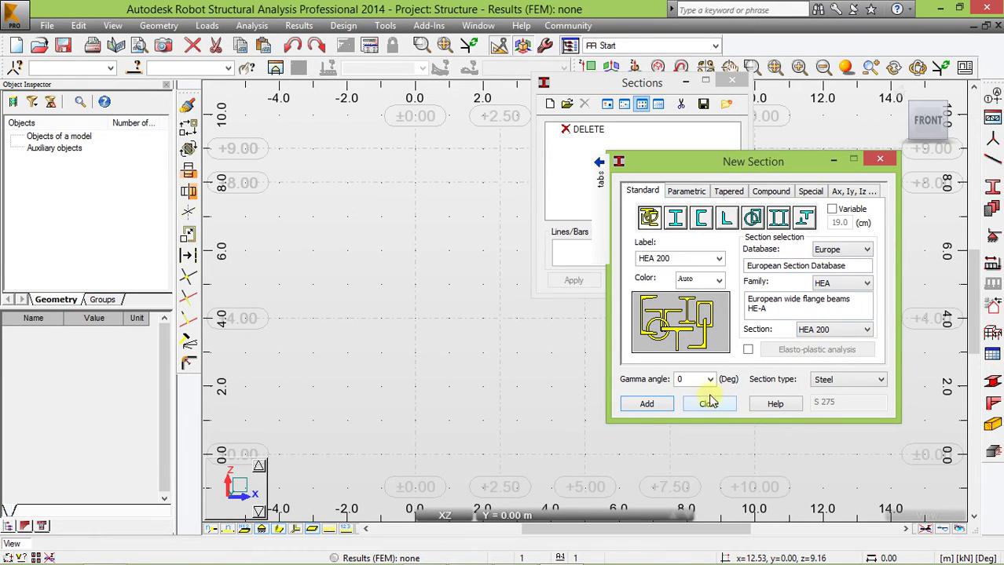
click(646, 404)
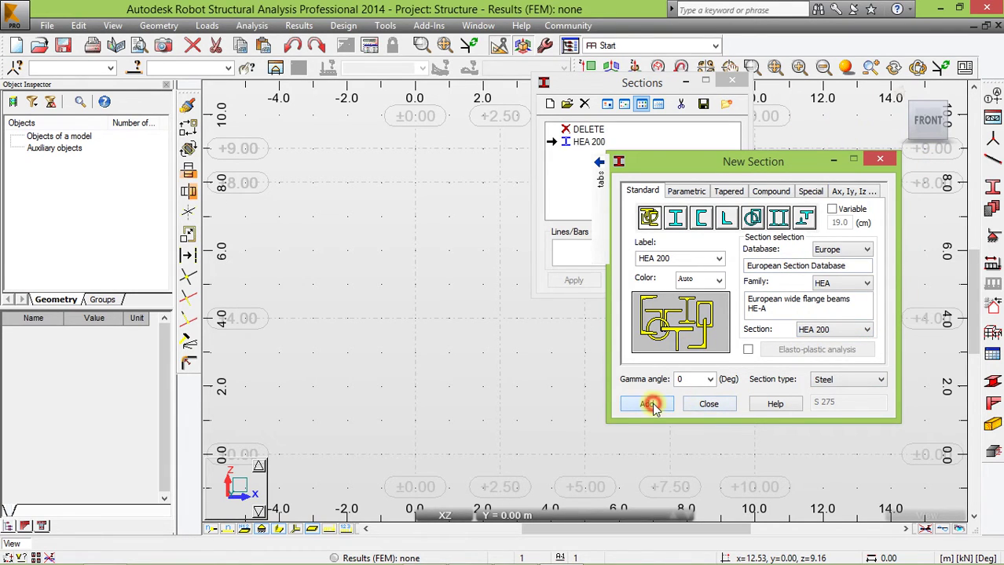
Add the IPE 200 section as well and close the new section definition
click(834, 283)
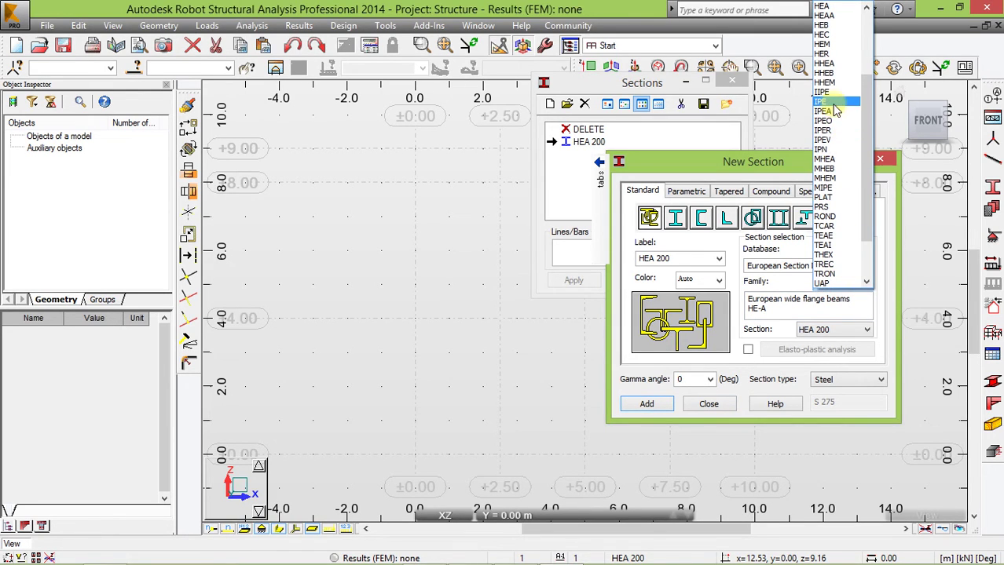
click(834, 108)
click(848, 334)
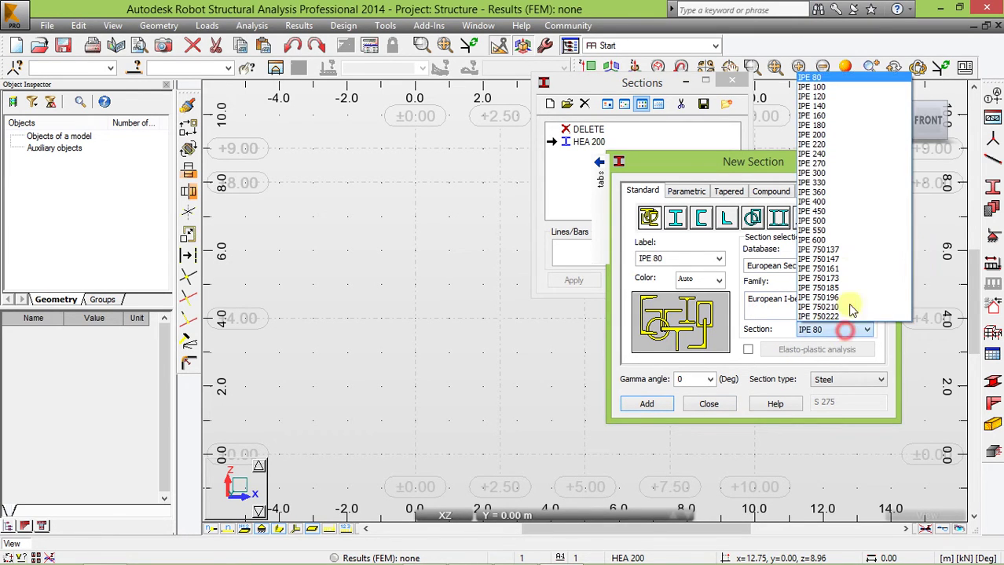
click(821, 135)
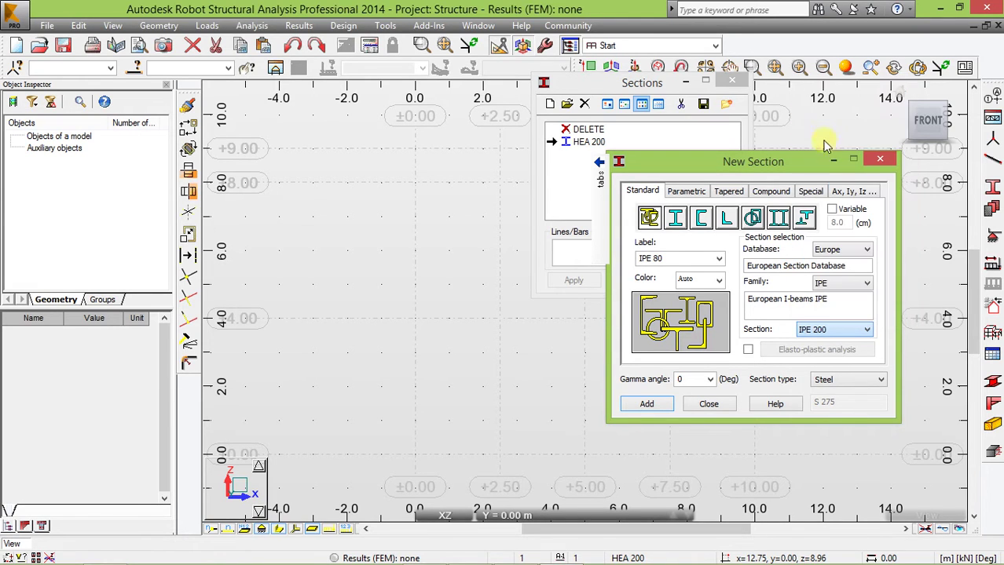
click(646, 404)
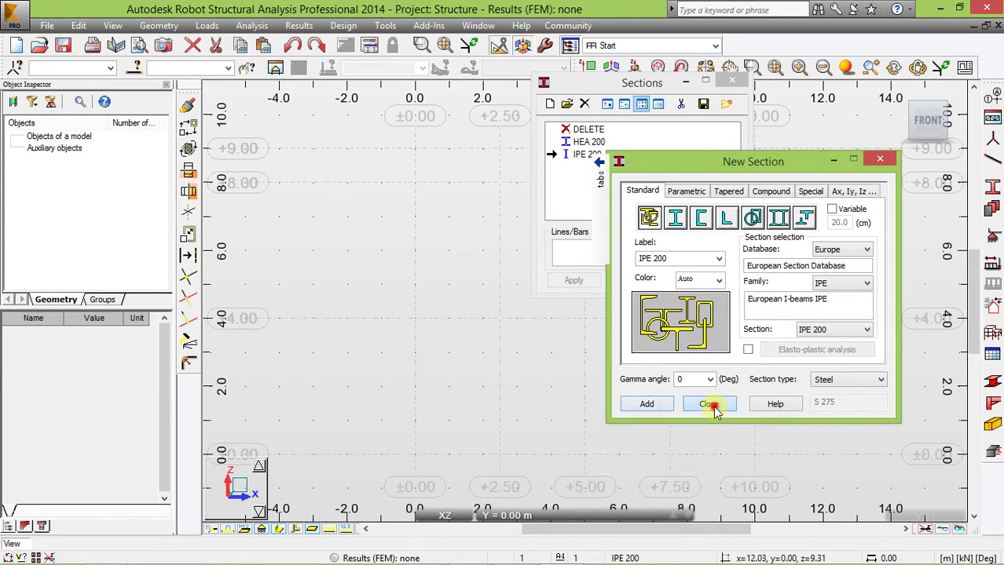
click(709, 403)
drag(601, 83, 728, 143)
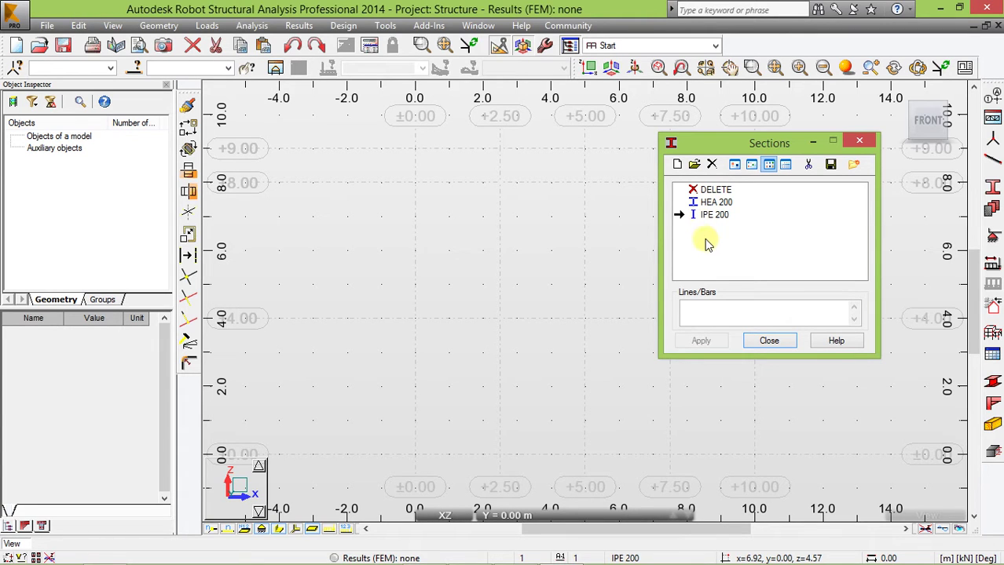
Close the sections list and start drawing bars with the HEA 200 section
click(783, 343)
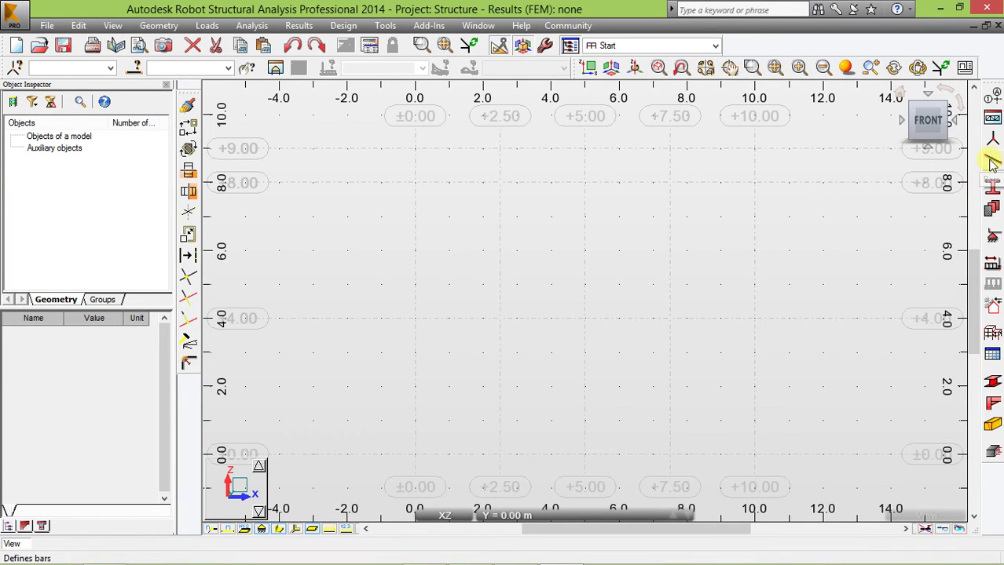
click(991, 161)
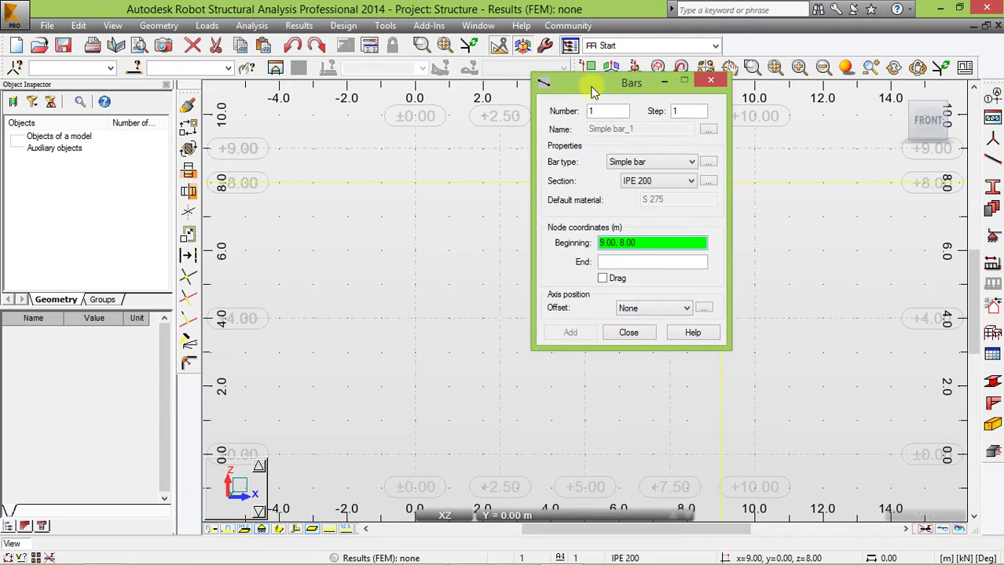
drag(593, 92, 809, 115)
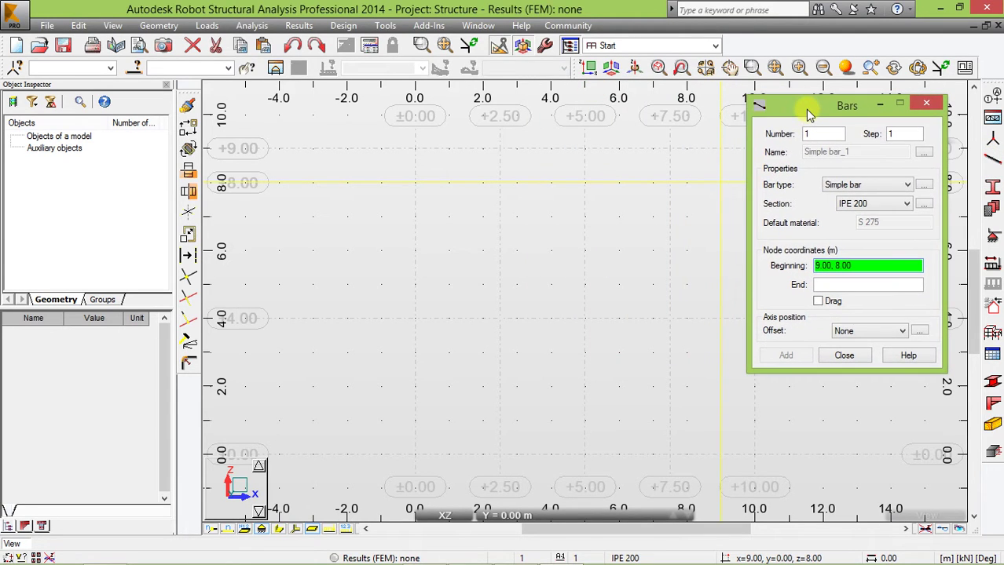
click(906, 205)
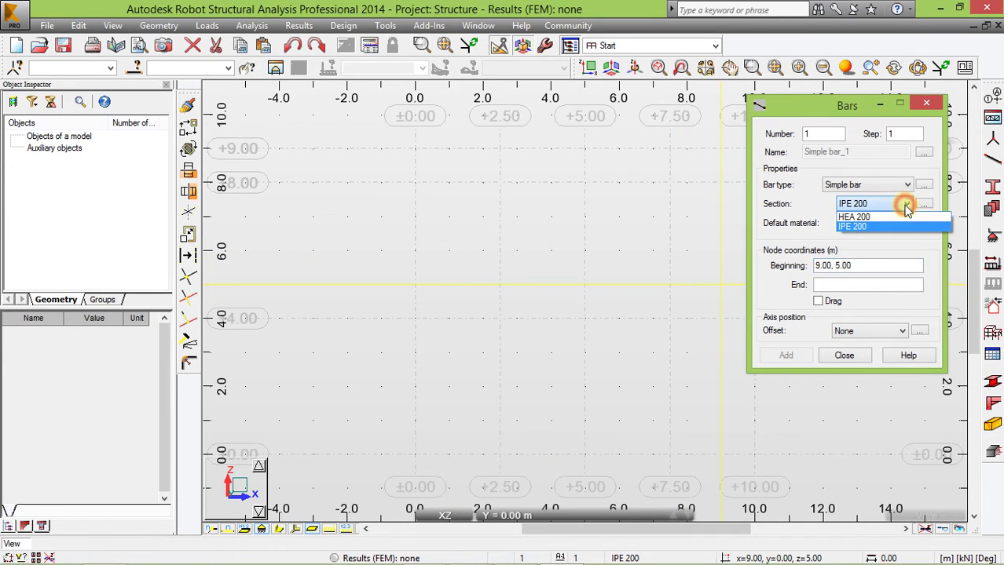
click(877, 218)
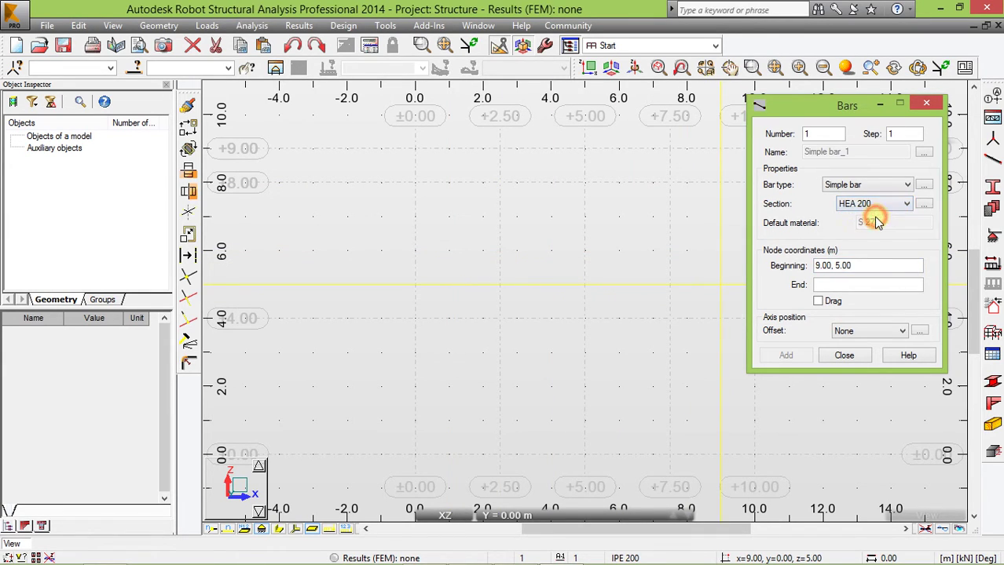
Draw 8 m tall columns at x = 0 and x = 10
click(415, 457)
click(414, 183)
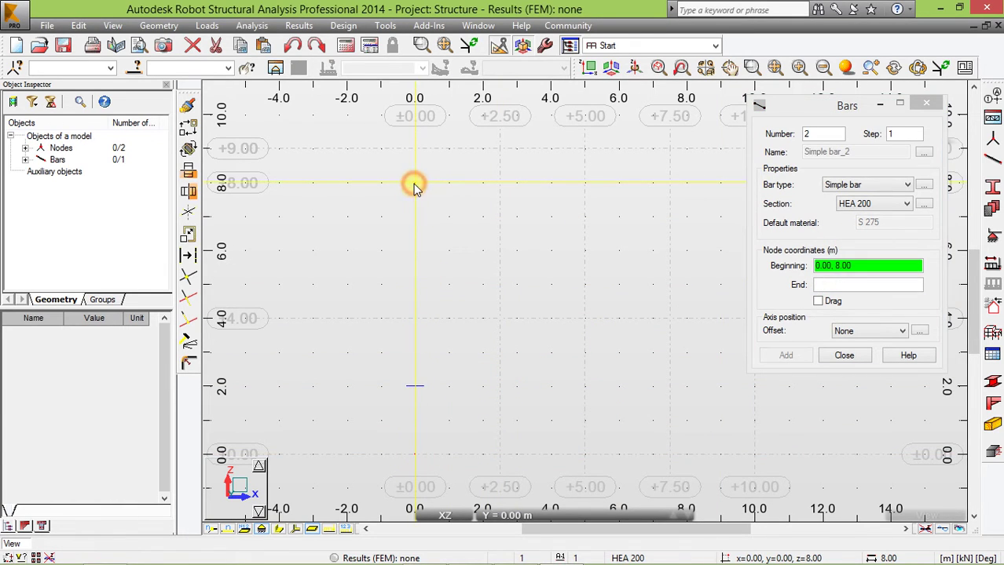
drag(849, 107, 418, 106)
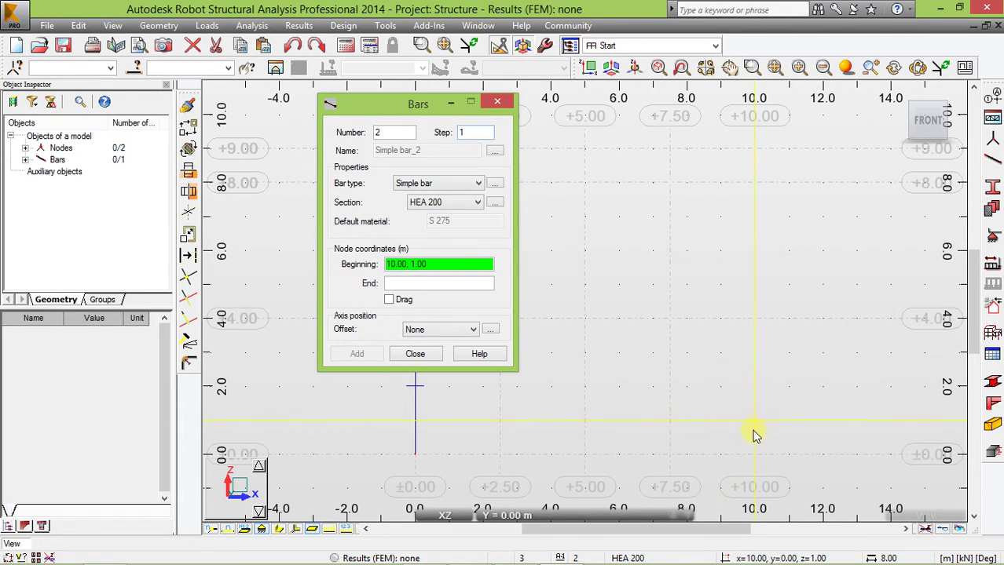
click(753, 457)
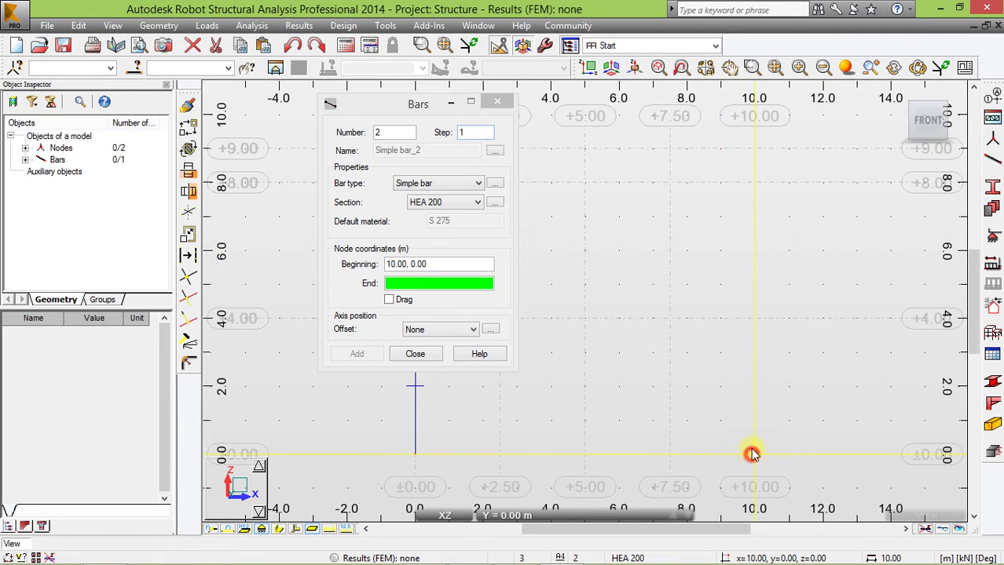
click(750, 182)
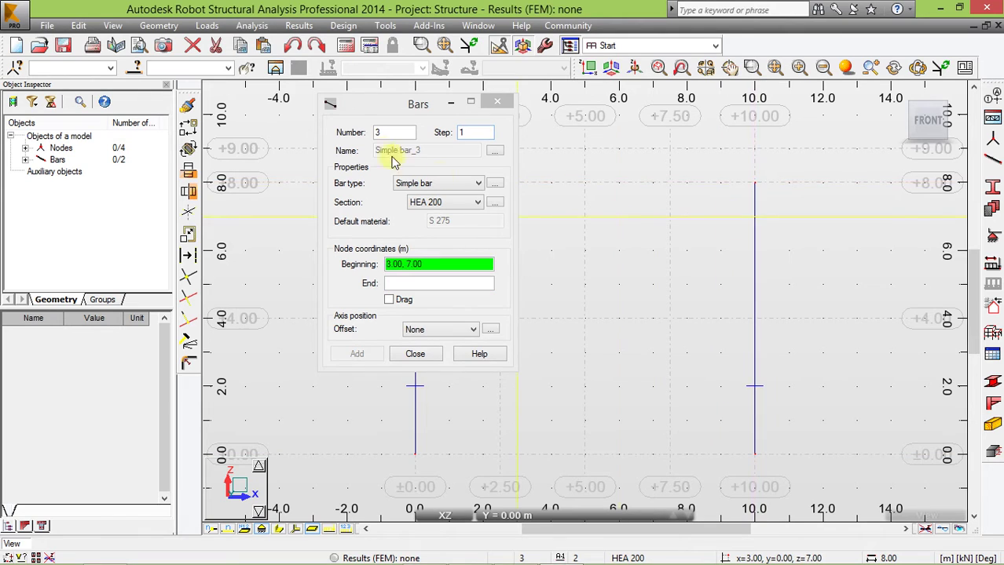
drag(359, 110, 755, 174)
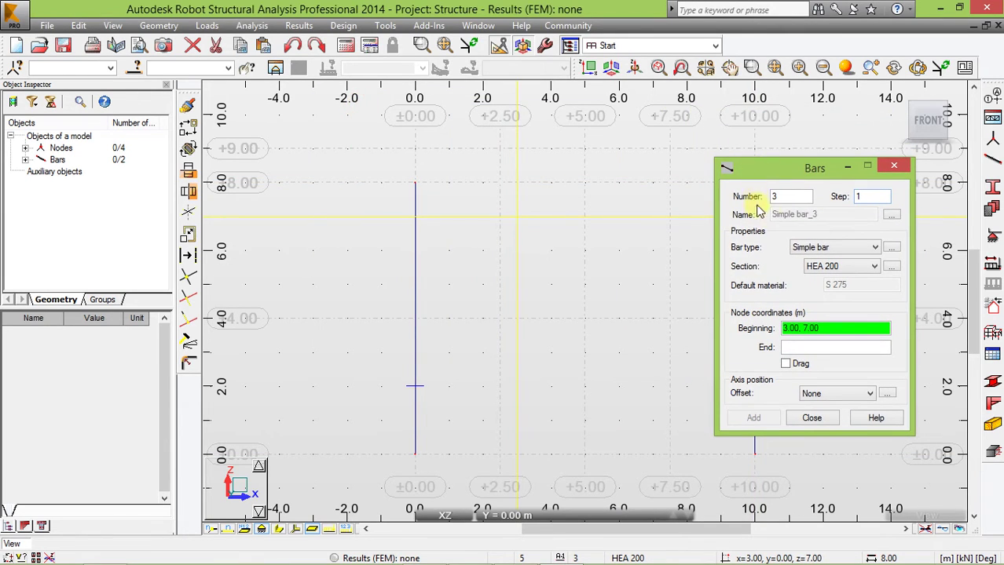
Switch to IPE 200 and draw both rafters from the eaves up to the 9 m ridge
click(874, 268)
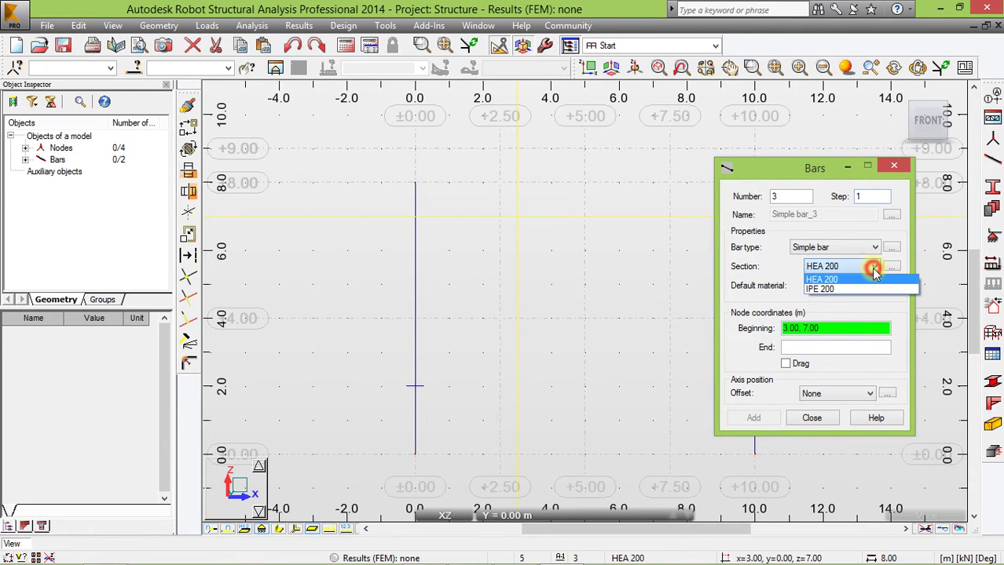
click(825, 289)
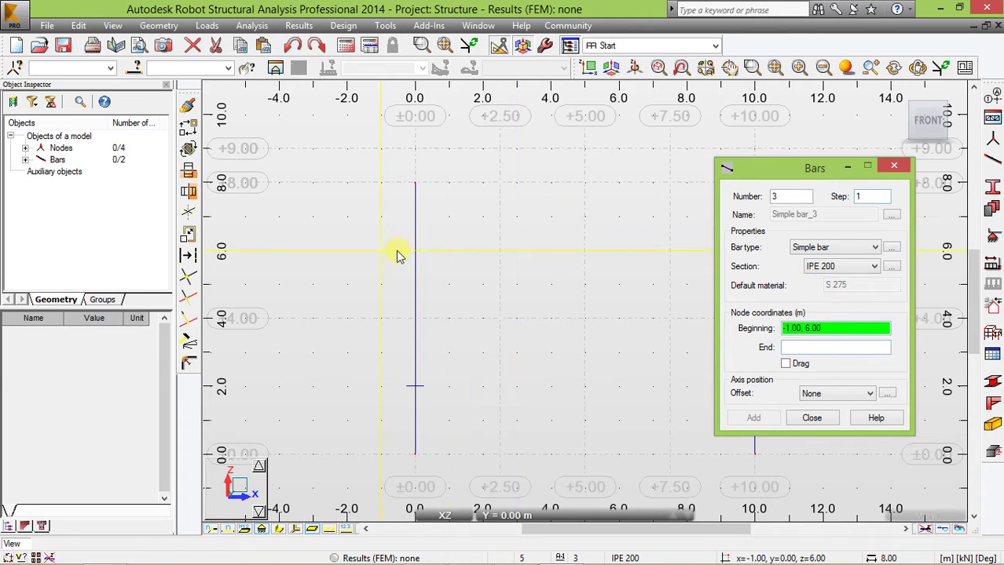
drag(773, 170, 708, 270)
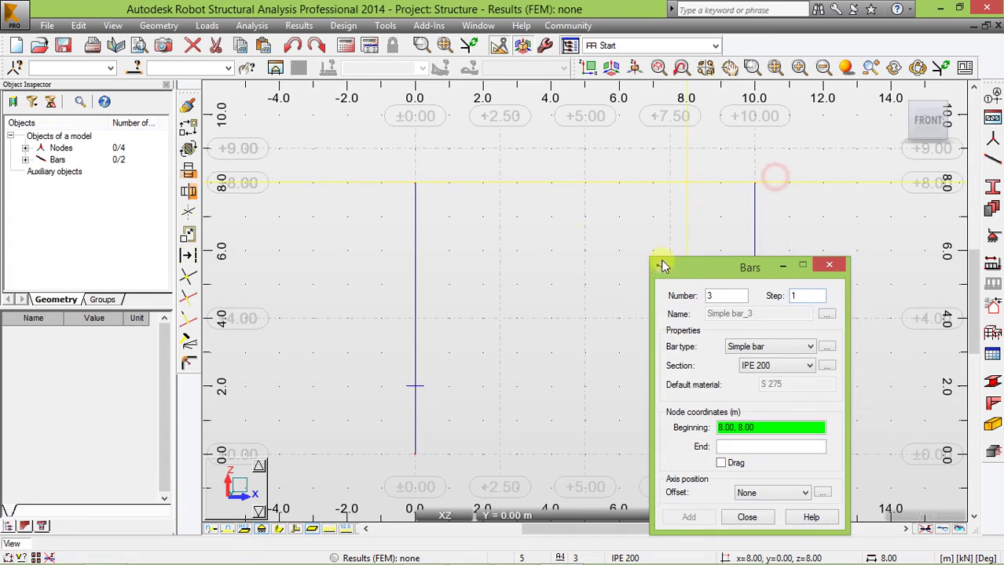
click(415, 183)
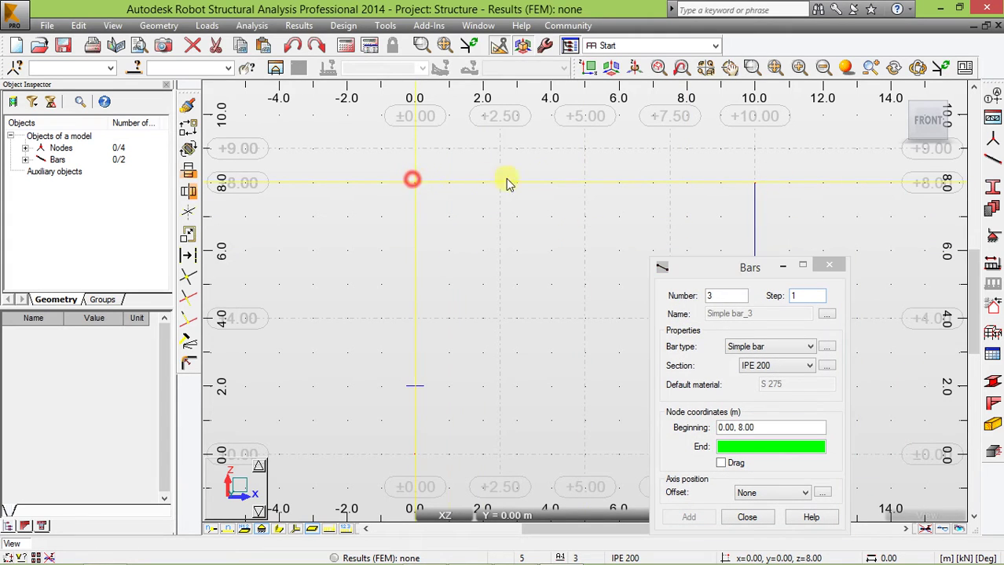
click(587, 152)
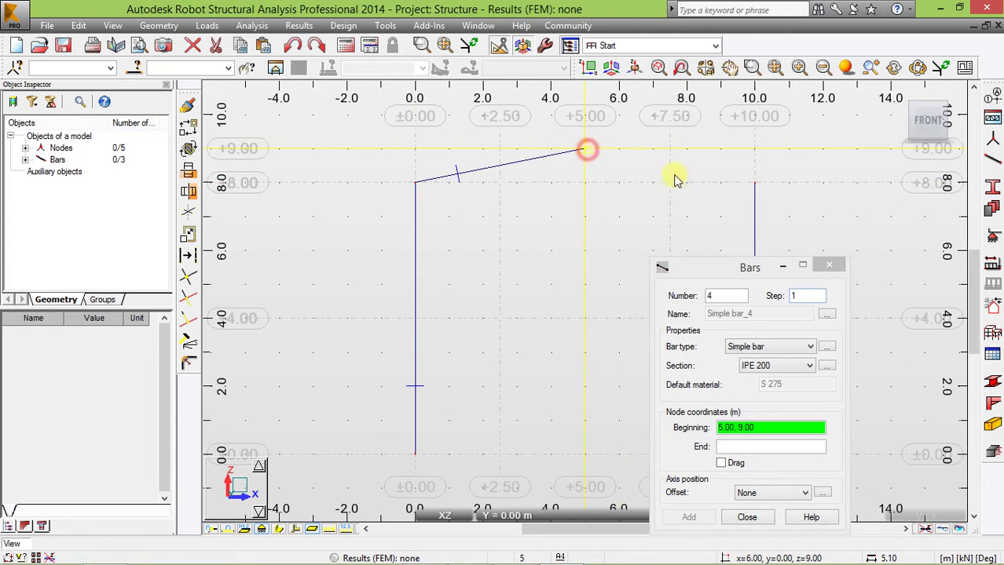
click(753, 187)
click(585, 150)
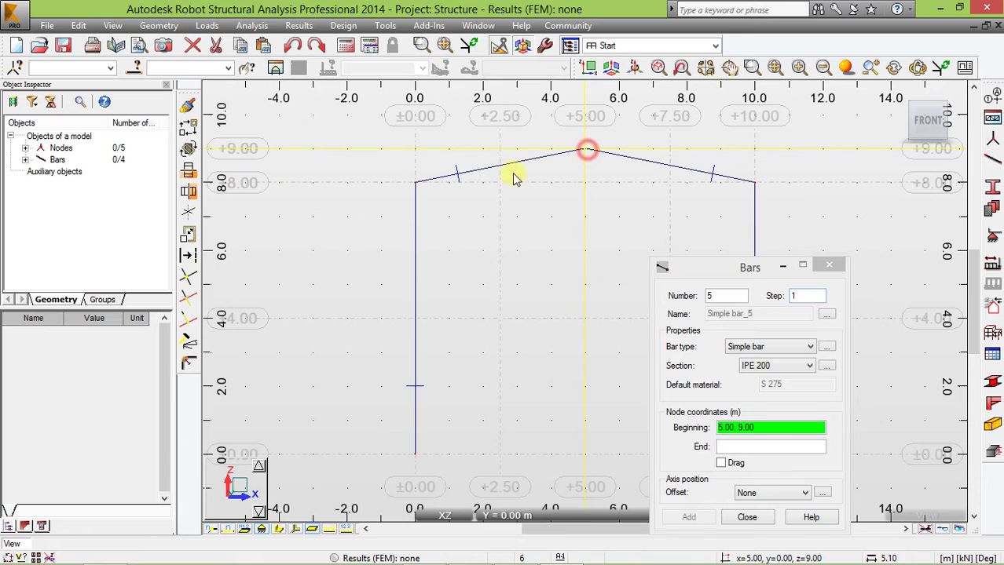
Draw horizontal beams from x 0 to 10 at 8 m and 4 m
click(416, 186)
click(754, 185)
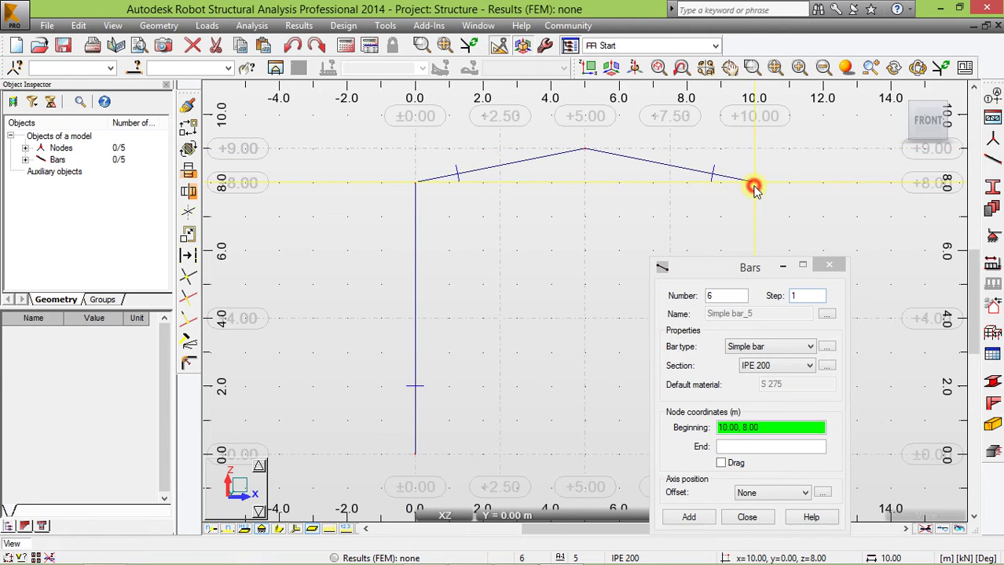
drag(726, 278, 869, 207)
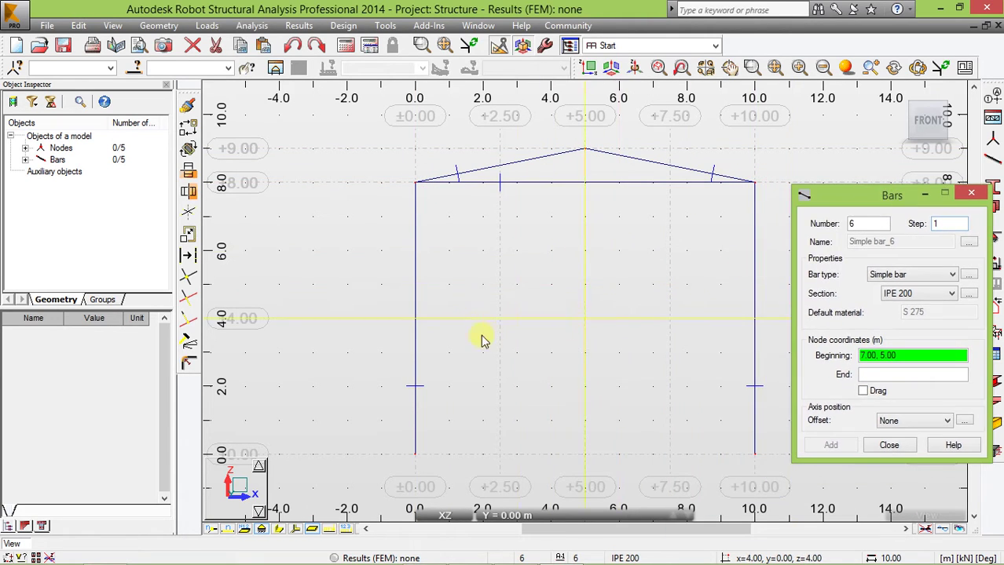
click(415, 320)
click(750, 319)
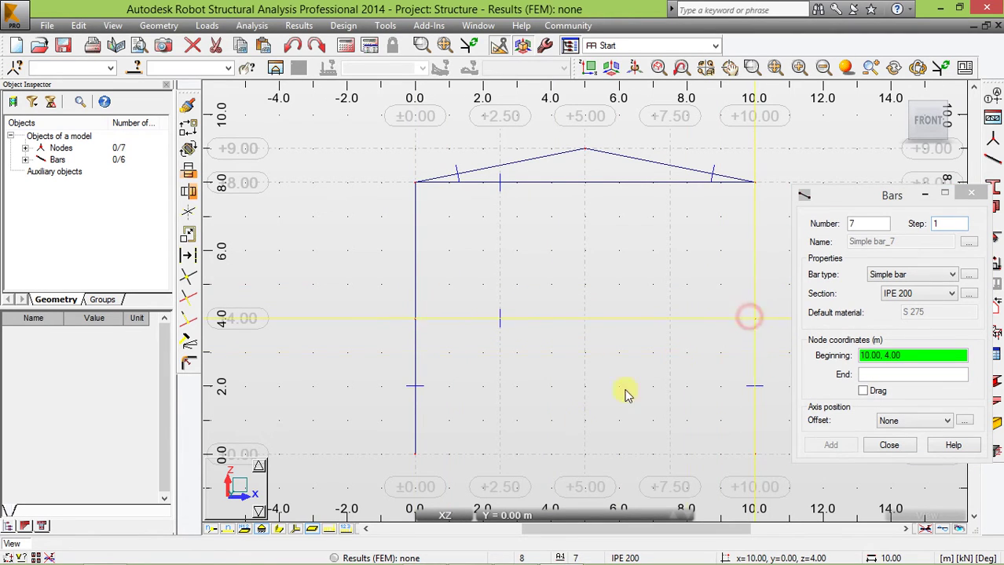
Draw inner columns at x = 2.5 and x = 7.5 from the ground up to the rafters
click(500, 455)
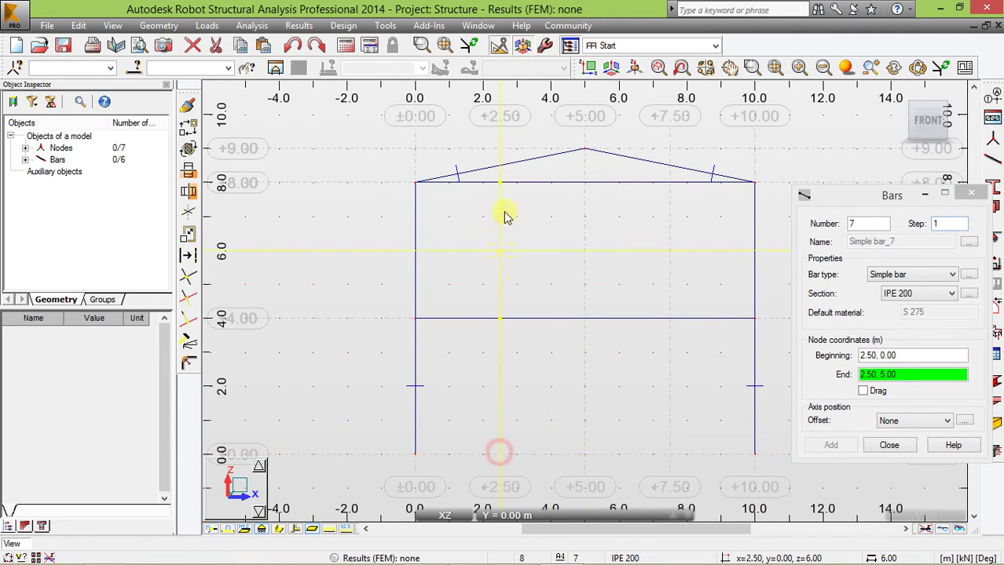
click(498, 166)
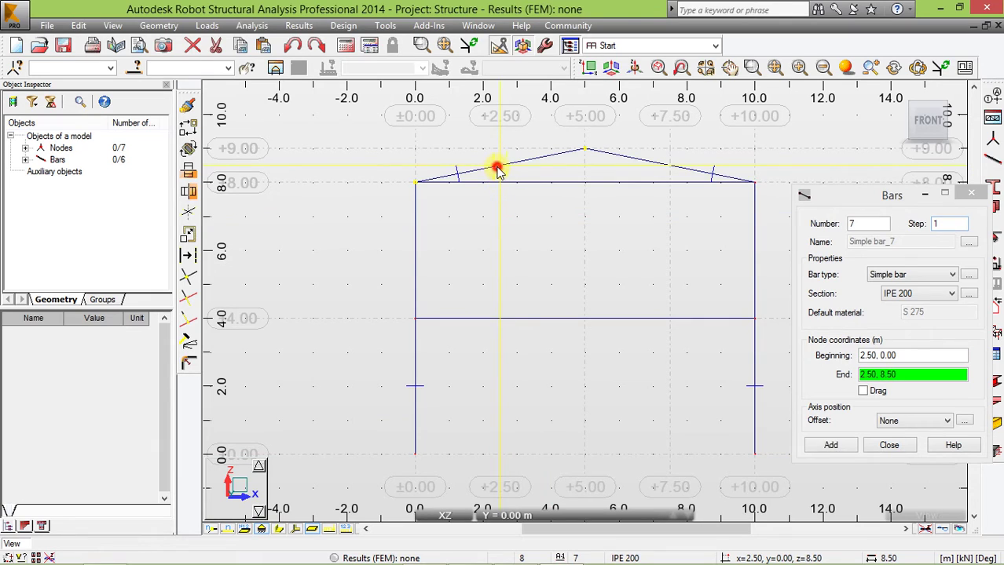
click(669, 456)
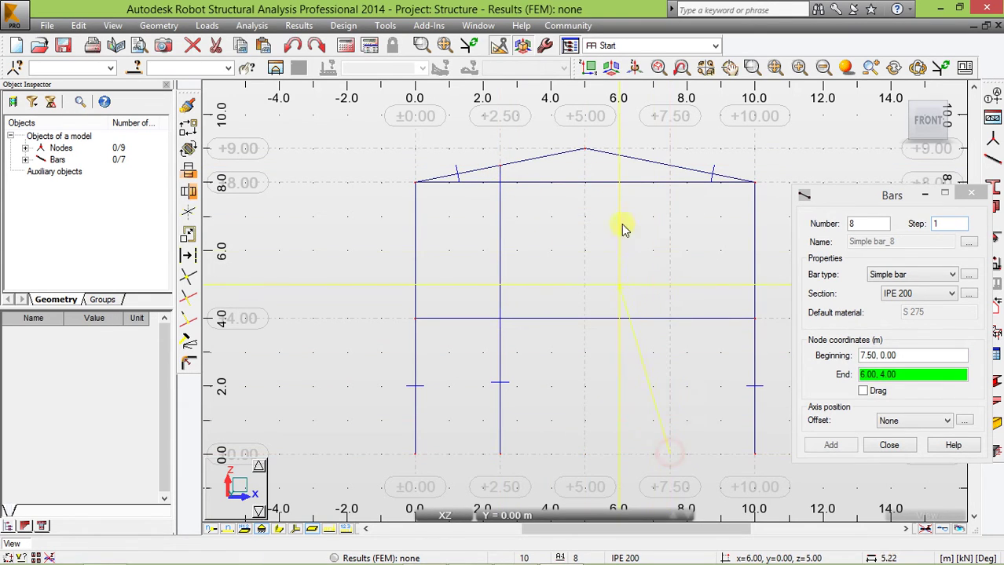
click(670, 169)
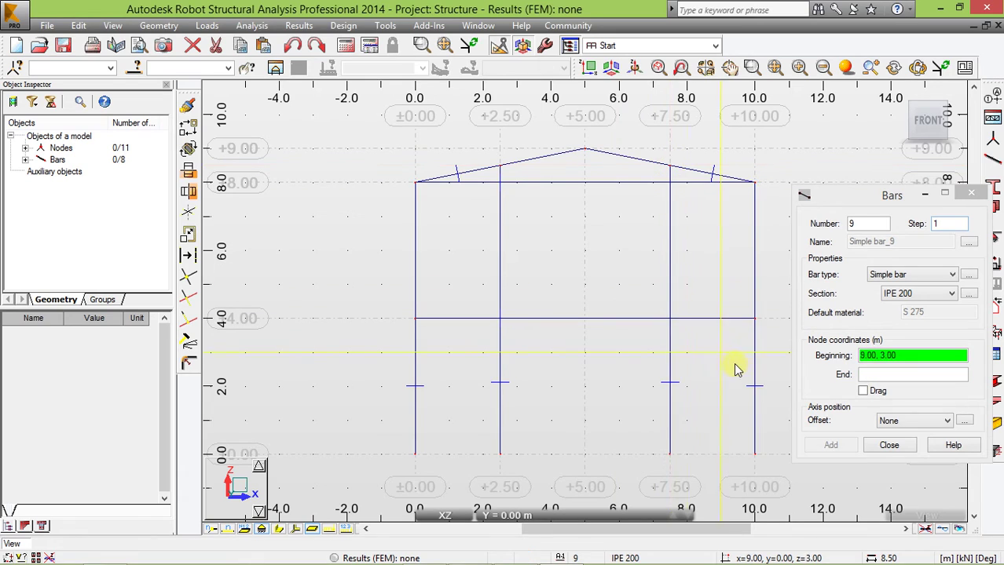
Close the Bars dialog and display all bars with their section shapes
click(888, 445)
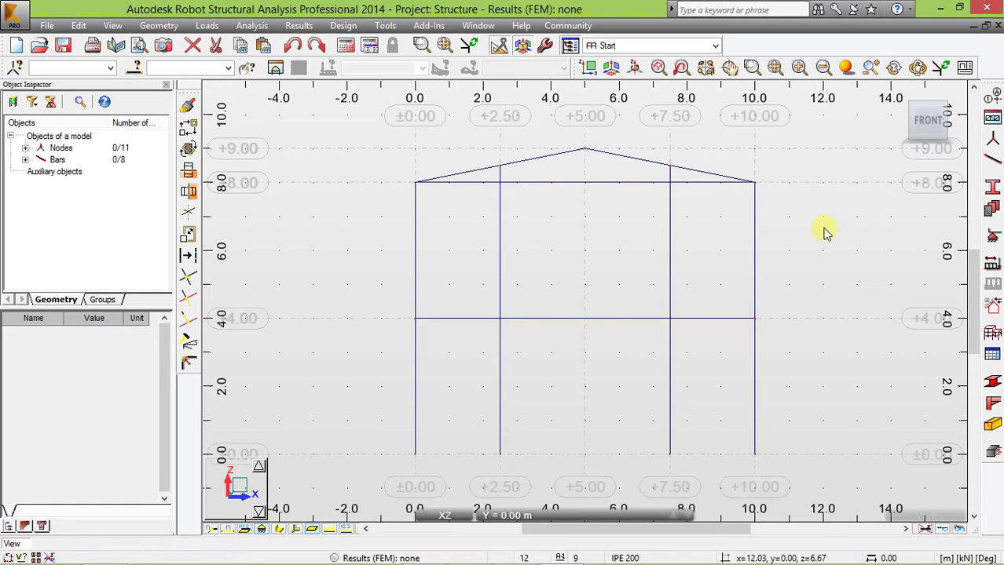
click(279, 530)
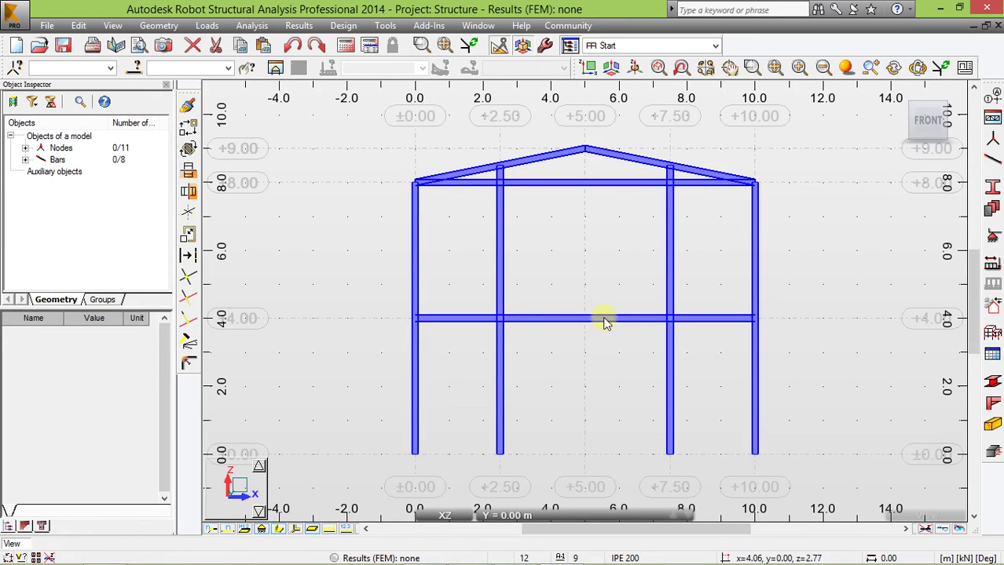
Switch to the 3D view, orbit and zoom around the frame, then return to the front view
click(901, 93)
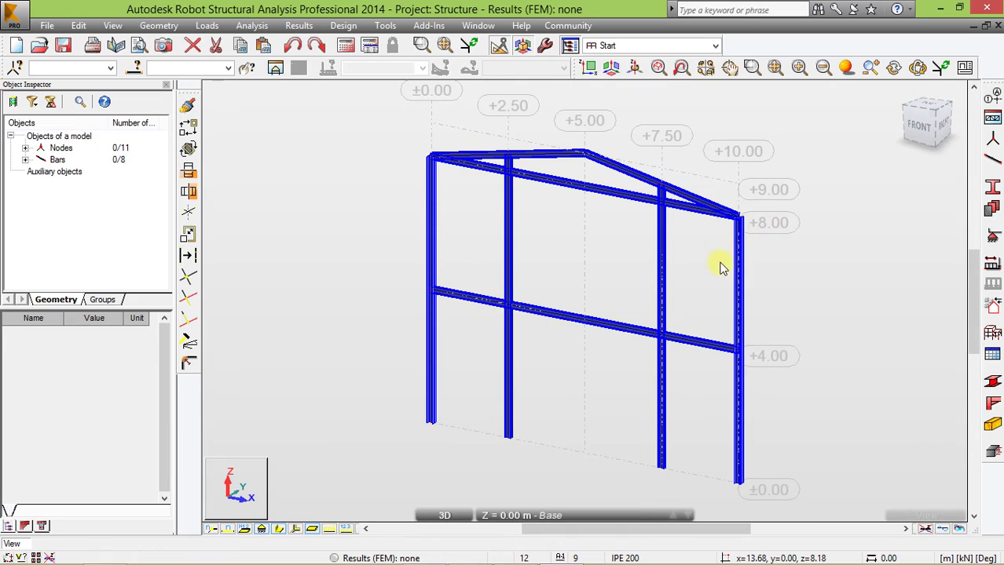
scroll(721, 267, up, 5)
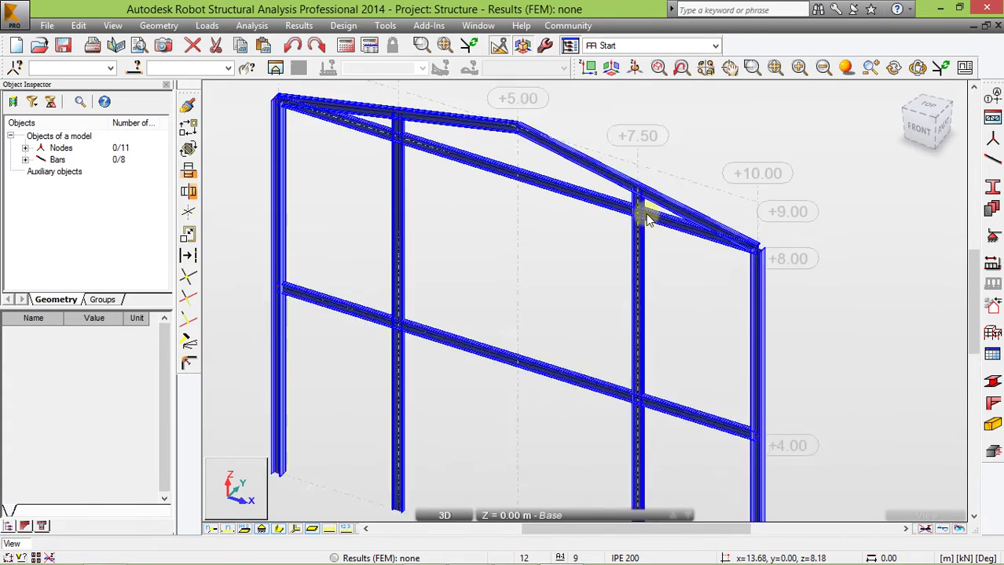
scroll(645, 219, up, 2)
scroll(668, 215, down, 8)
shift+middle_drag(739, 214, 694, 179)
scroll(640, 215, up, 4)
scroll(755, 190, up, 4)
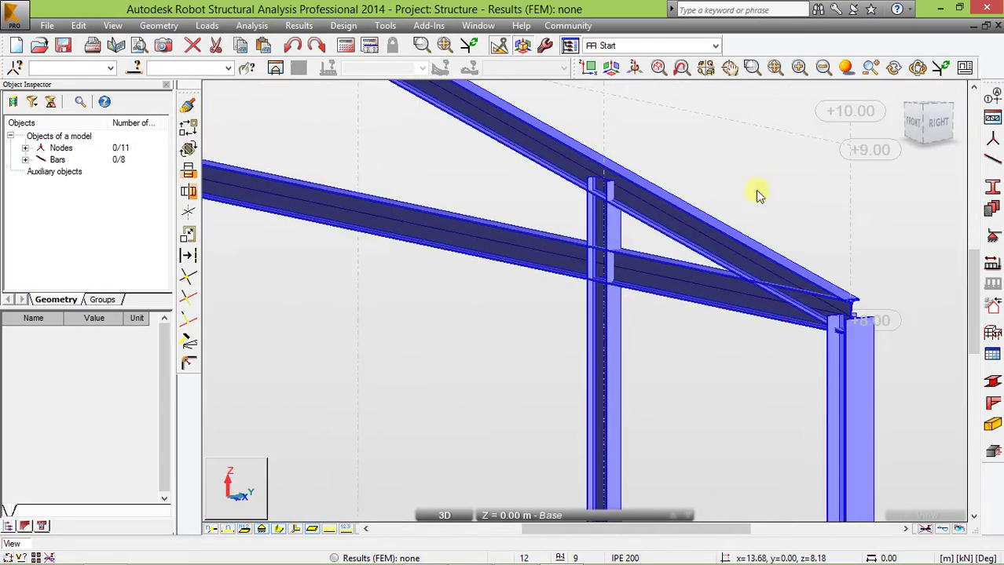
scroll(755, 190, down, 6)
shift+middle_drag(736, 245, 862, 141)
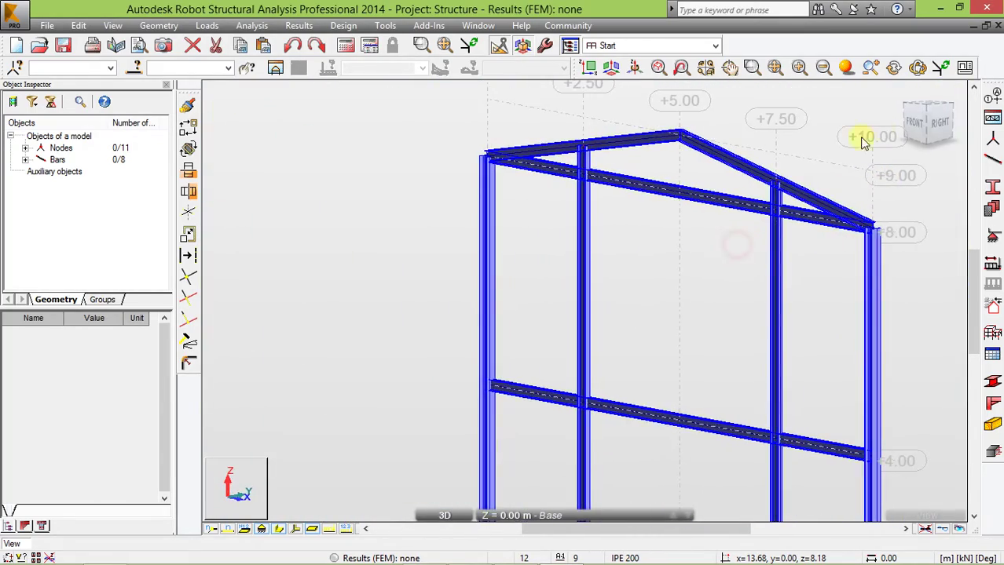
click(939, 124)
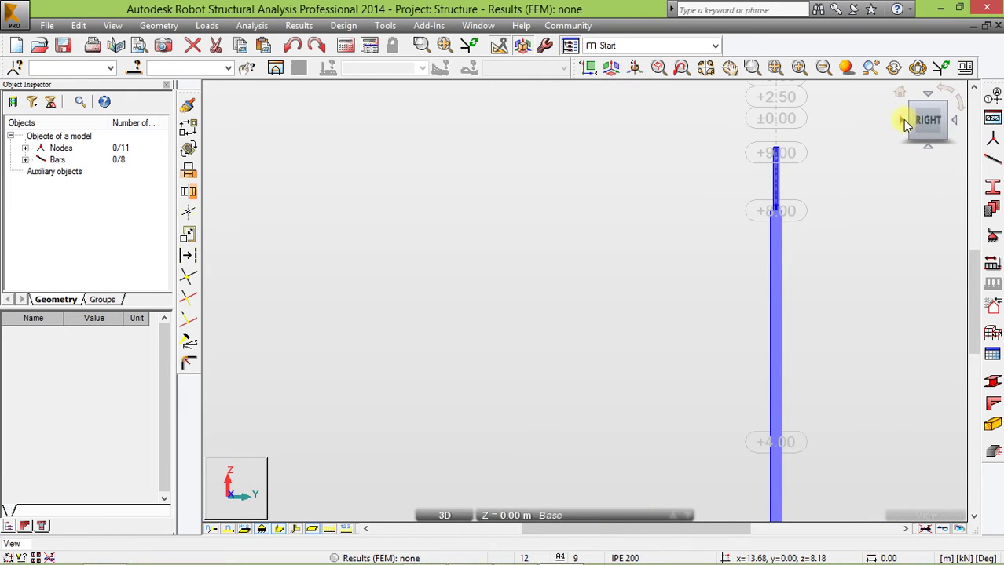
click(904, 121)
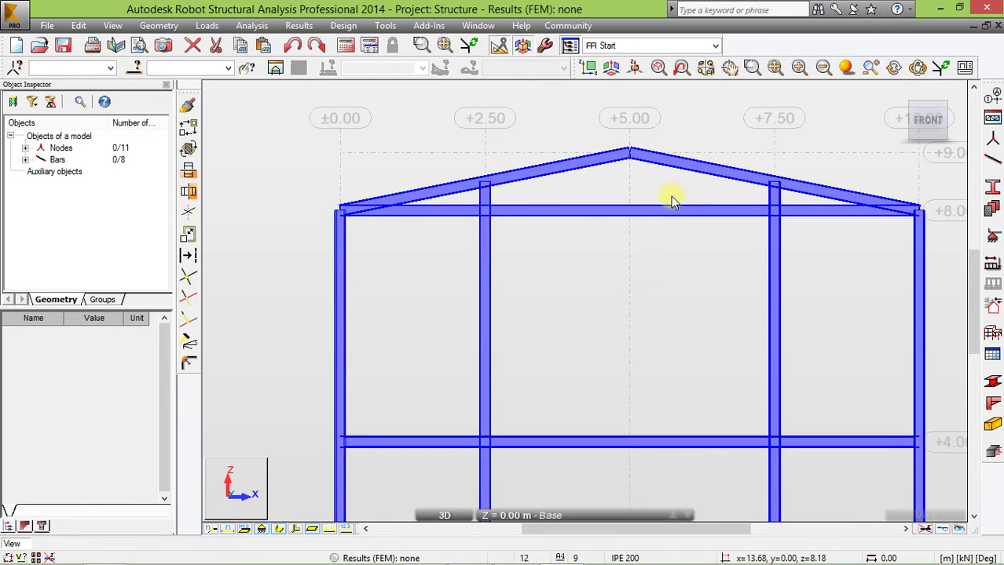
scroll(670, 197, down, 3)
scroll(657, 391, up, 1)
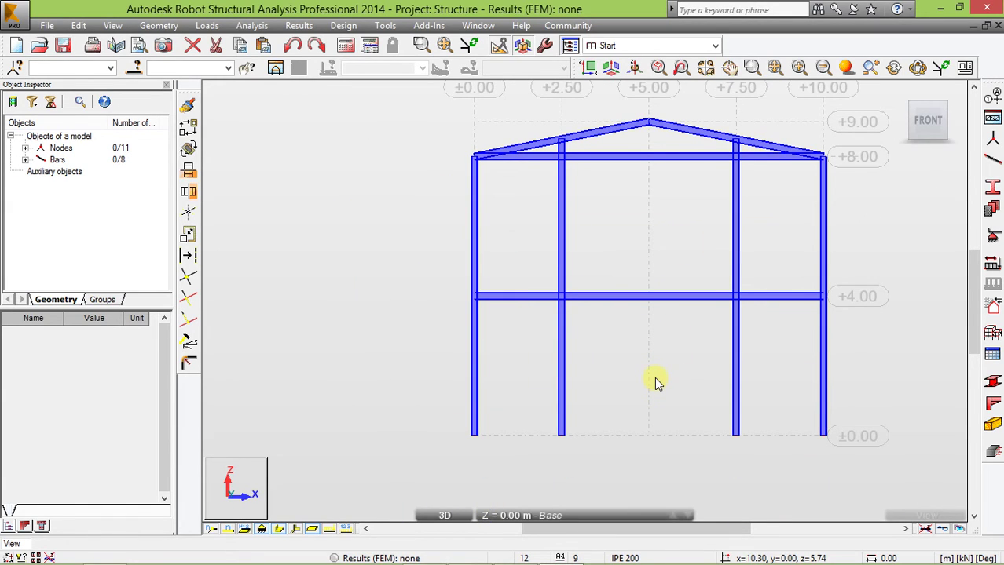
Select the two inner columns and the beams at 4 m and 8 m
click(734, 335)
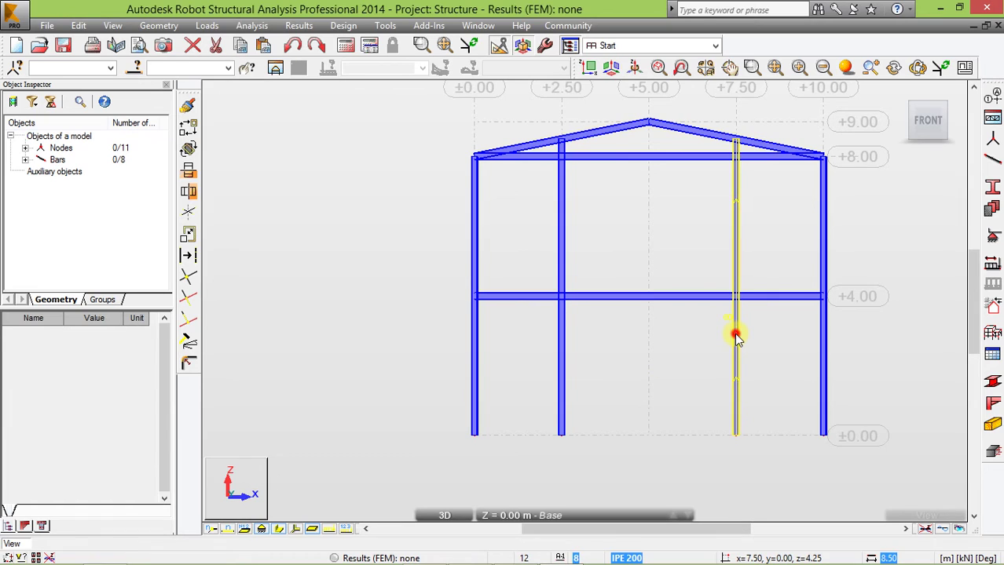
ctrl+click(664, 296)
ctrl+click(560, 197)
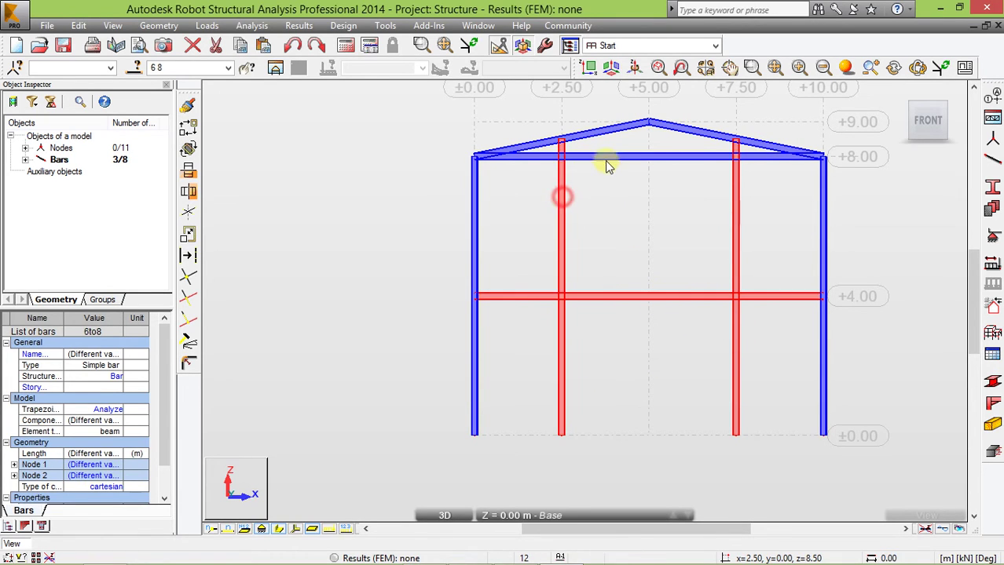
ctrl+click(606, 160)
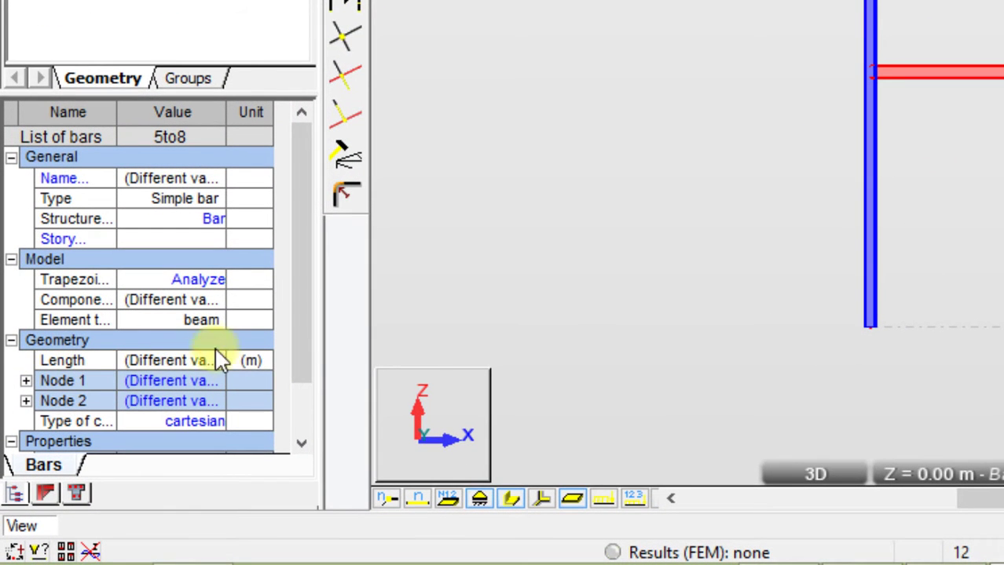
Set the selected bars' Gamma angle to 90 degrees in the Object Inspector
drag(304, 281, 298, 344)
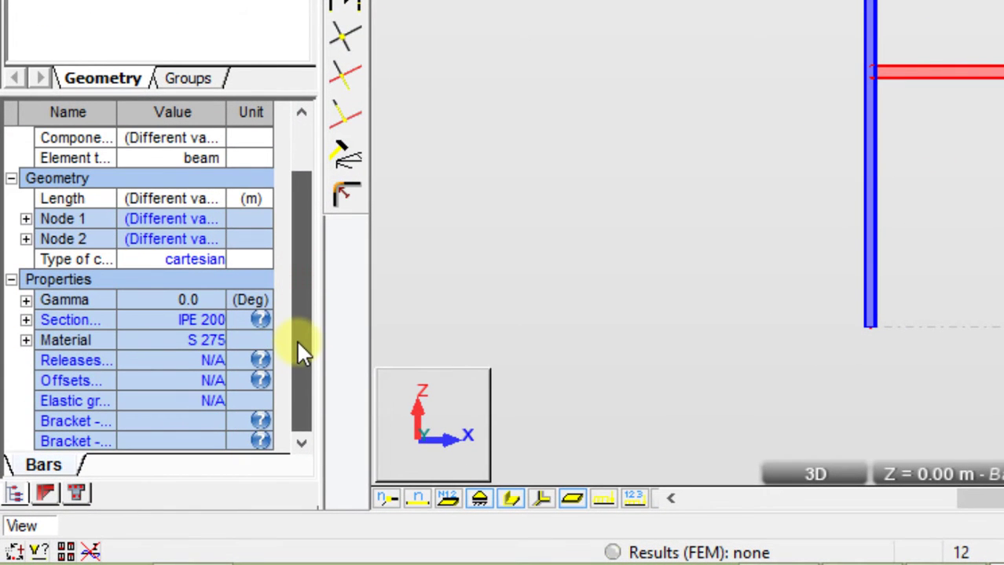
click(25, 299)
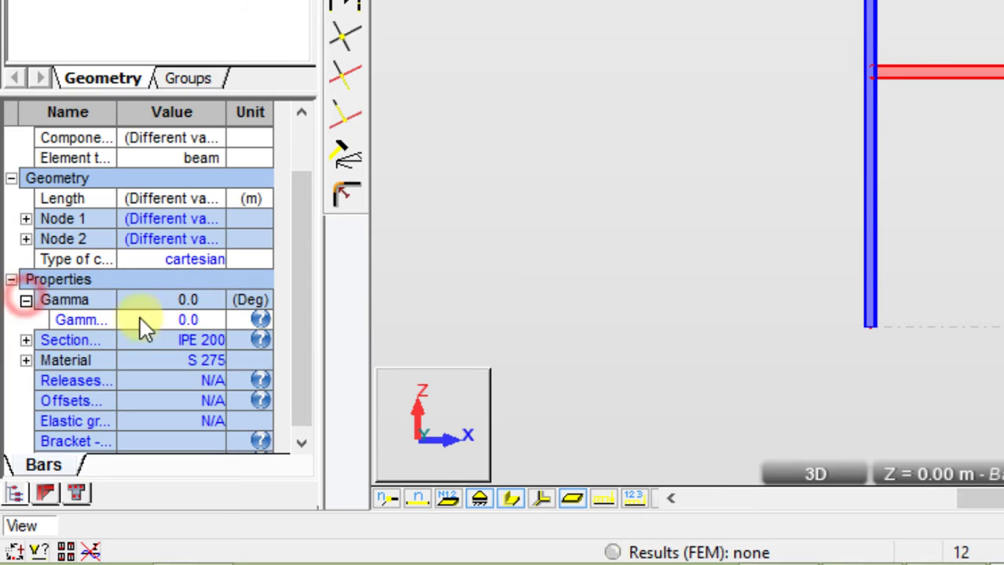
click(214, 314)
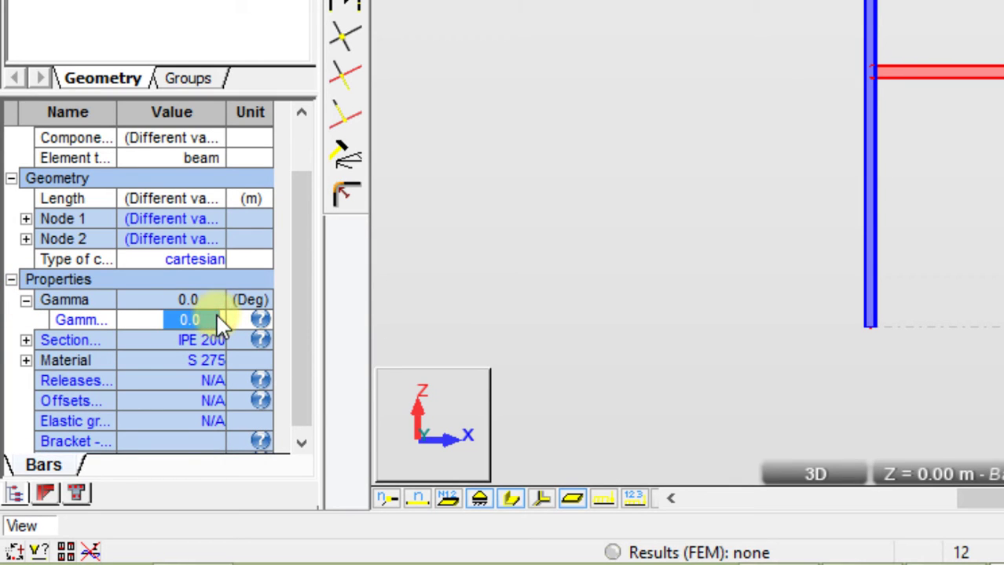
text(90)
key(Return)
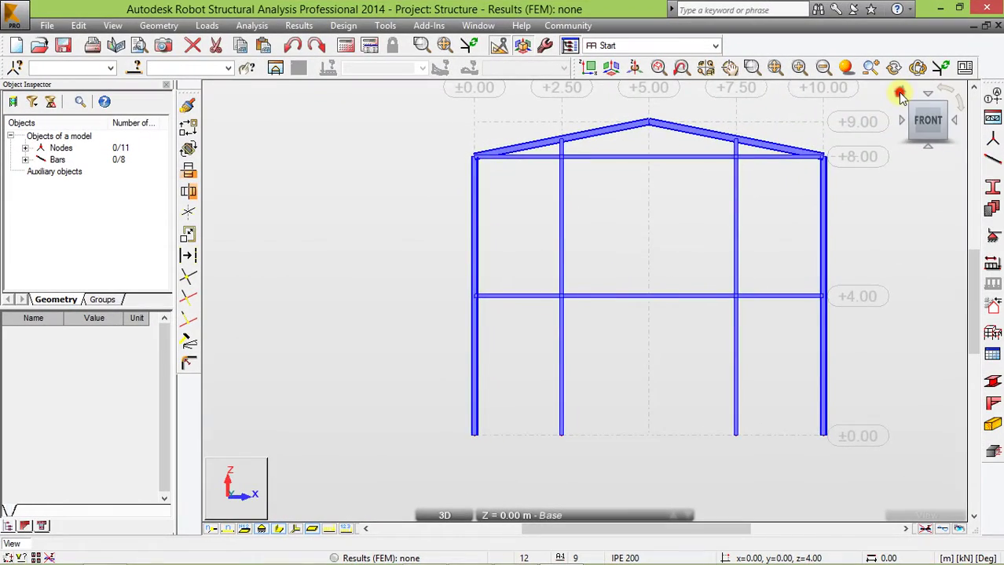
drag(899, 93, 789, 226)
scroll(711, 215, up, 5)
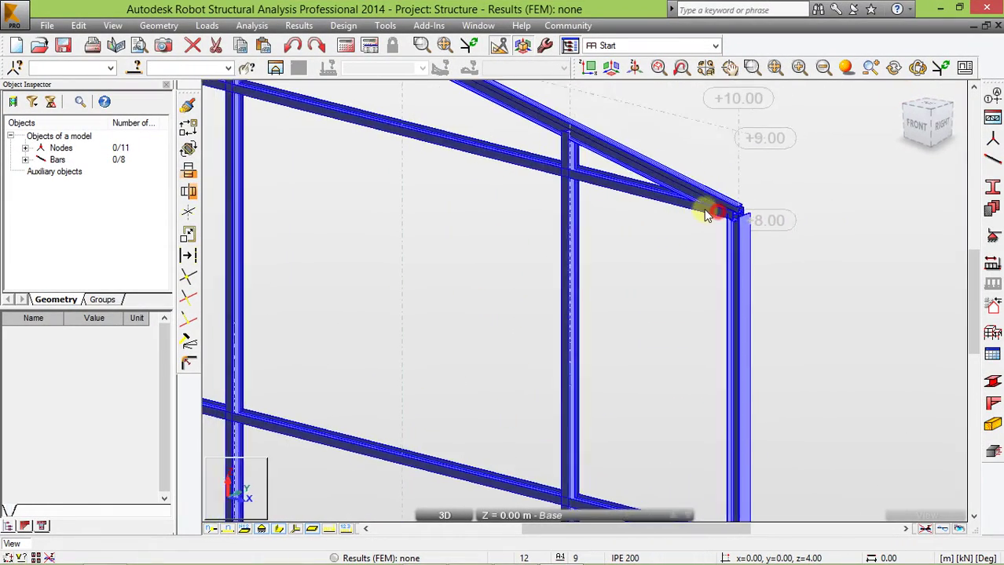
scroll(693, 205, down, 4)
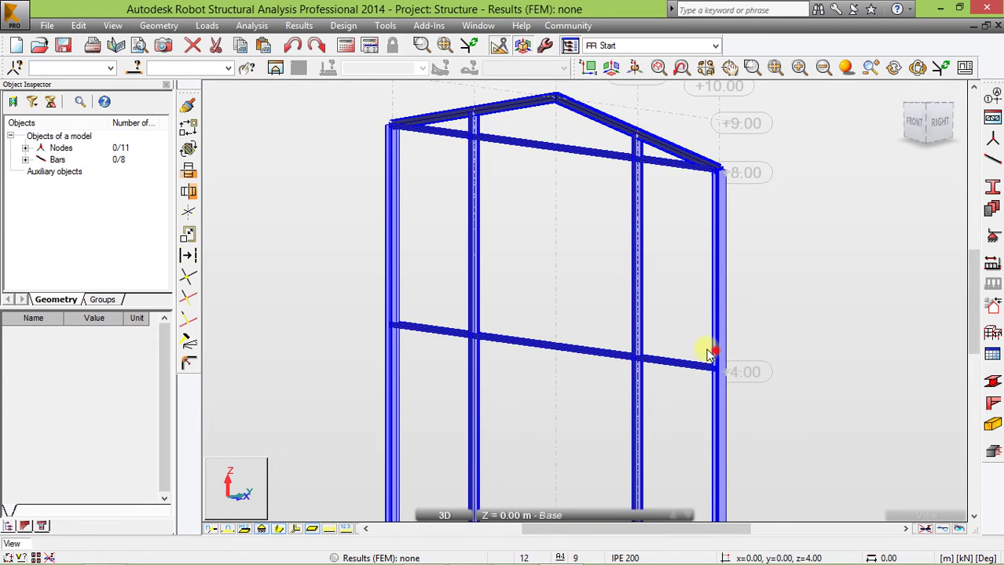
drag(708, 355, 688, 361)
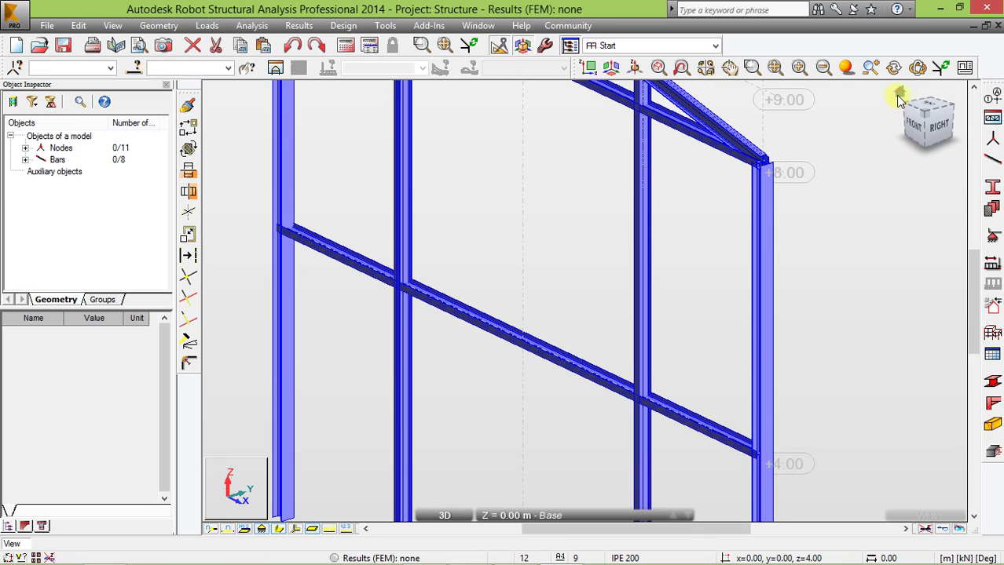
click(911, 120)
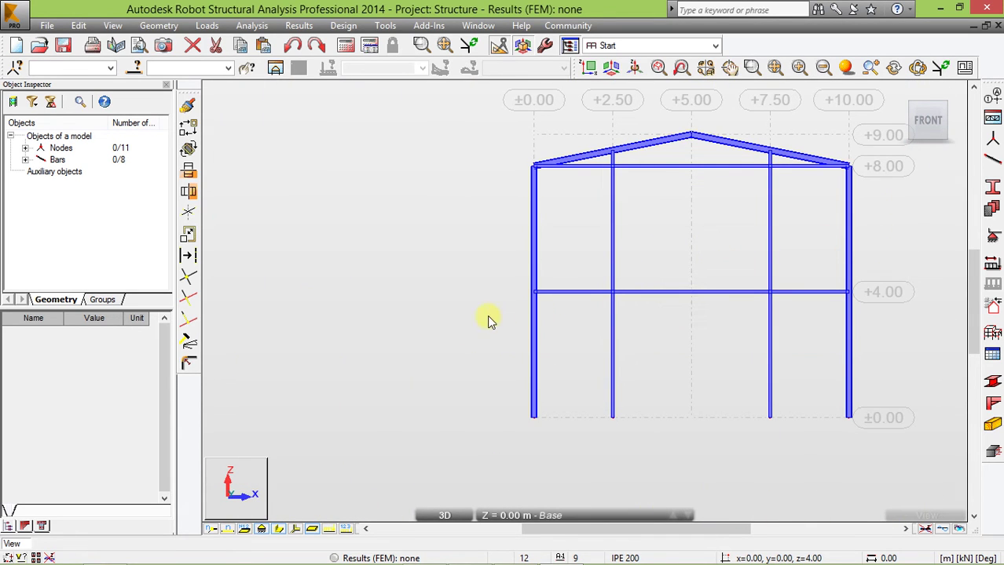
scroll(488, 321, down, 1)
scroll(822, 287, up, 2)
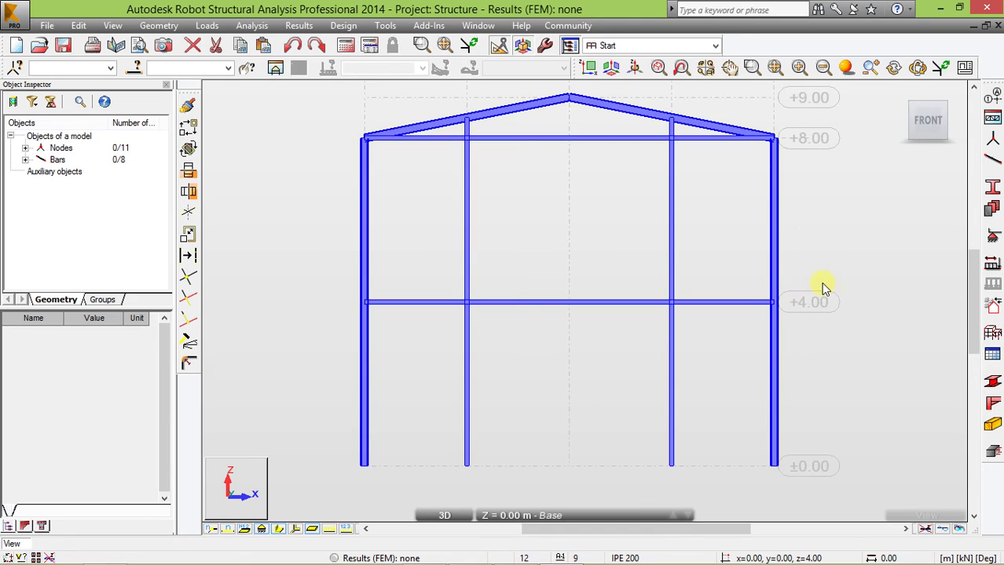
scroll(691, 265, up, 1)
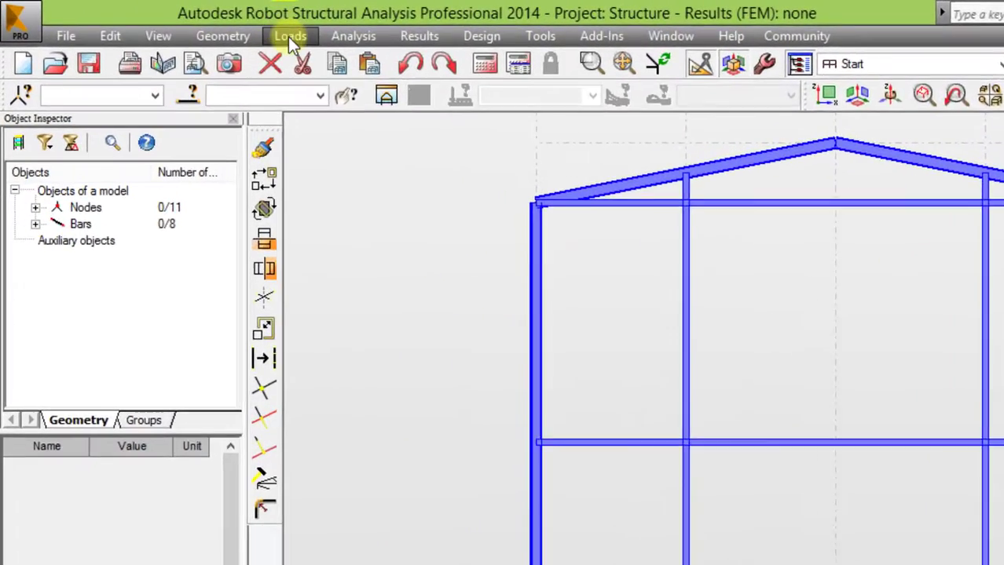
Add a dead load case named 'Self weight'
click(206, 25)
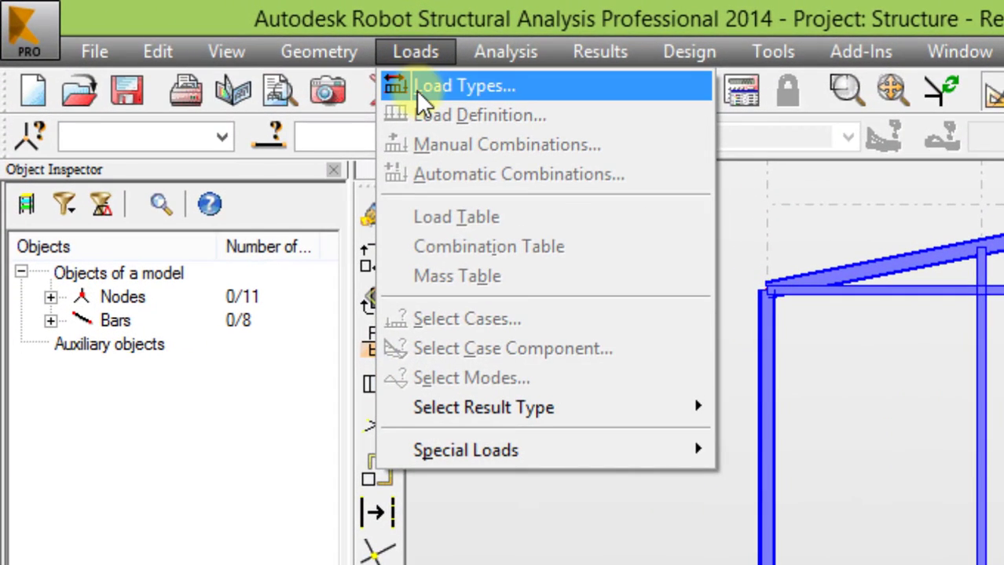
click(396, 86)
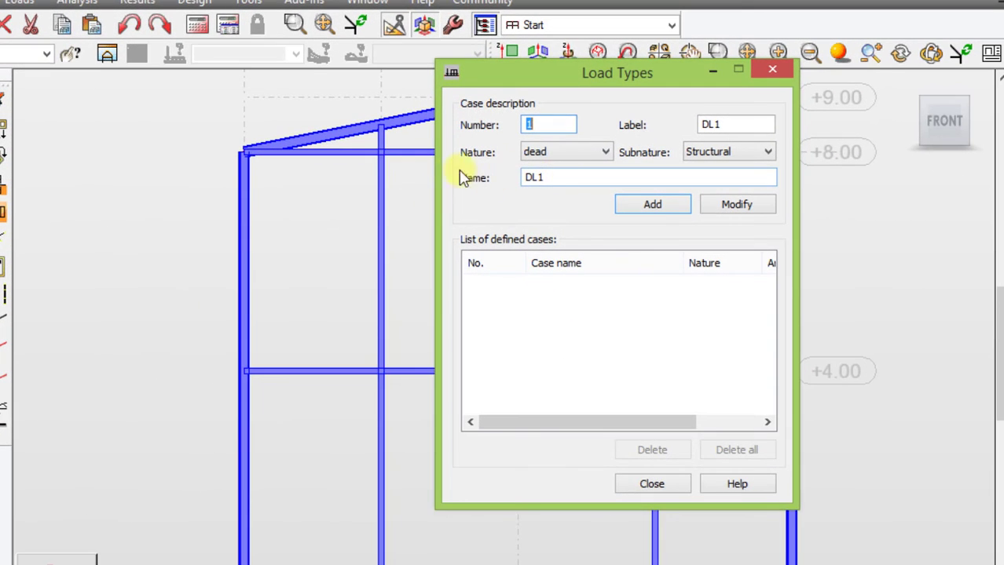
double_click(573, 179)
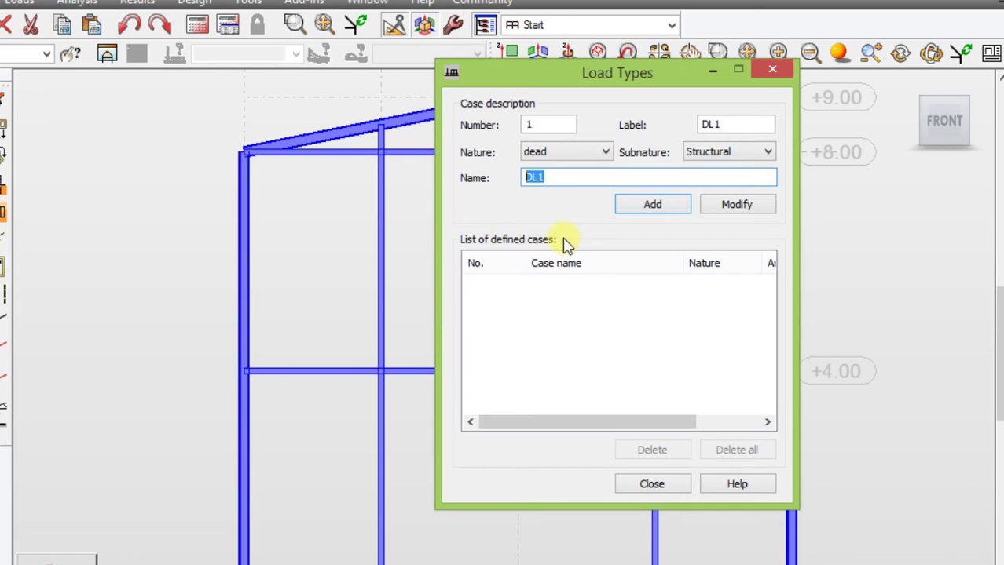
text(Self weight)
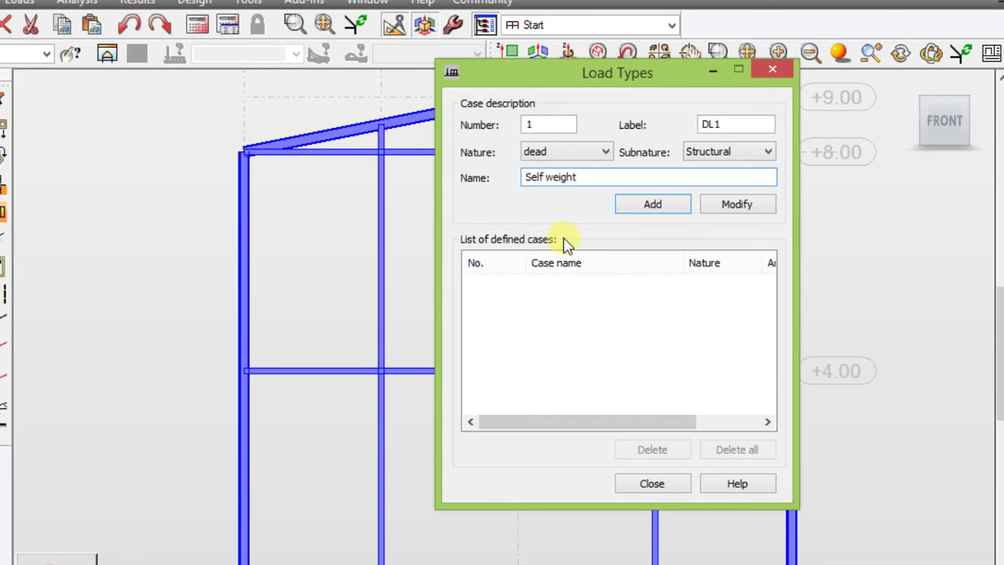
click(652, 205)
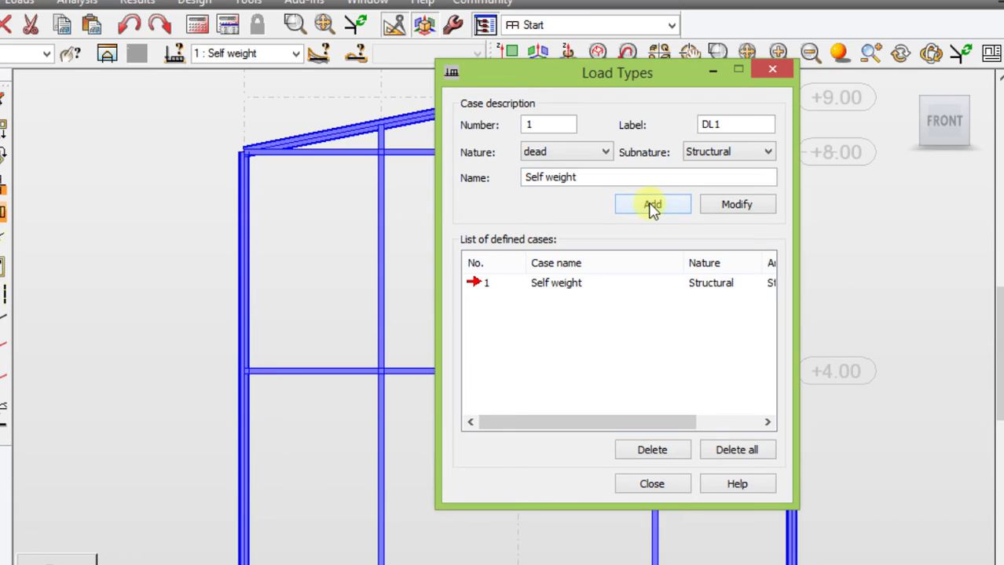
Add a second dead load case, DL2
click(606, 153)
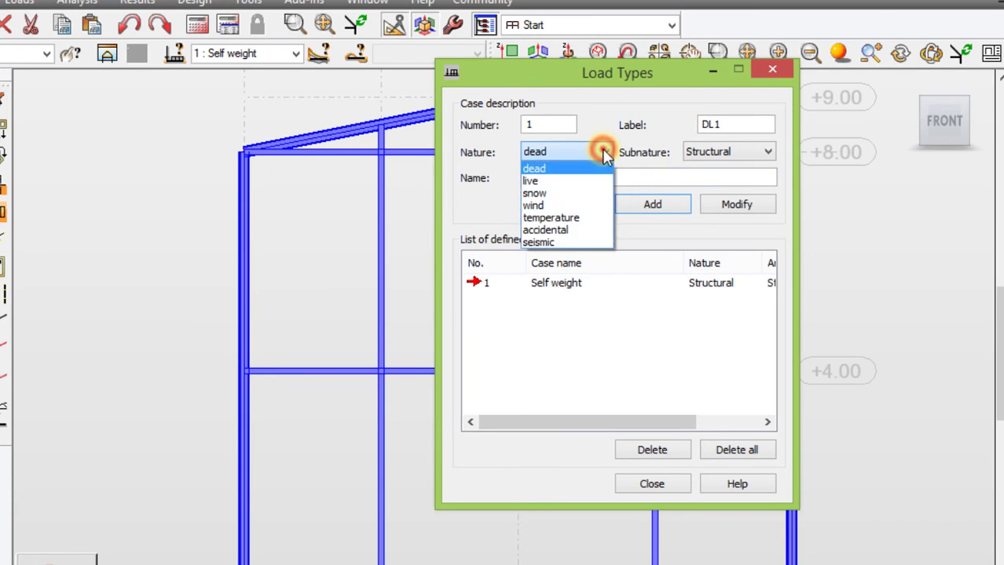
click(601, 151)
drag(595, 182, 464, 197)
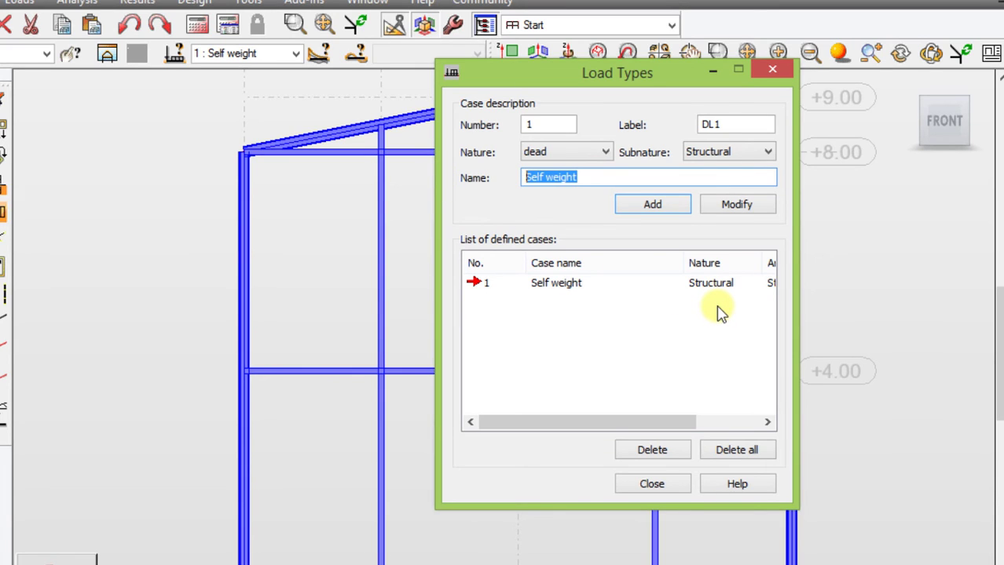
text(DL2)
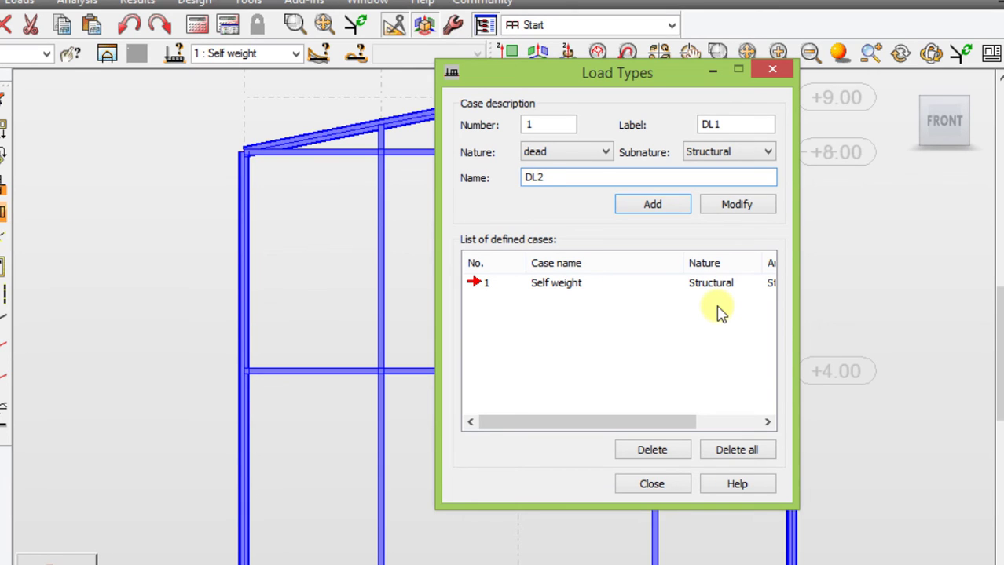
click(652, 205)
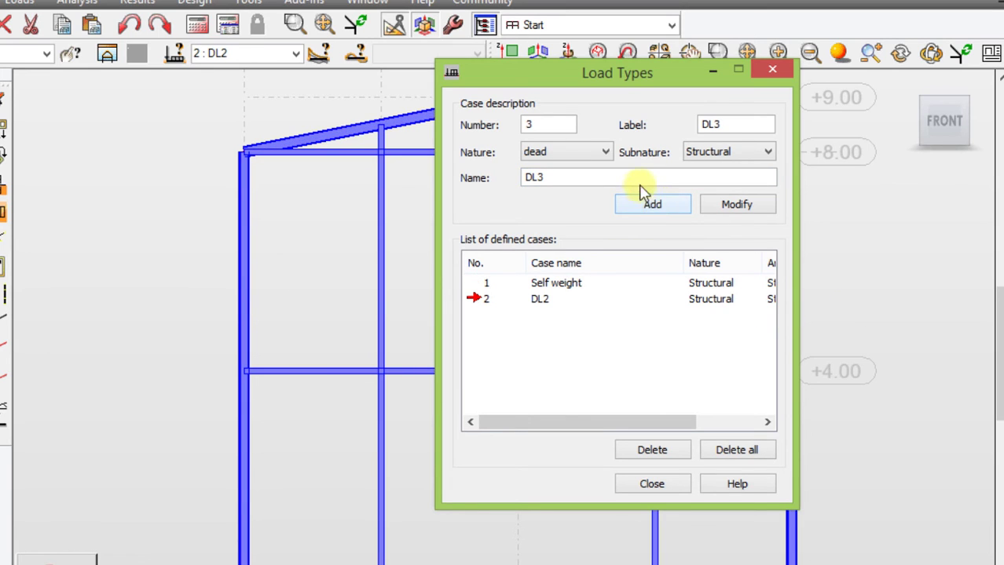
Add the live load case LL1 and close the load types dialog
click(563, 150)
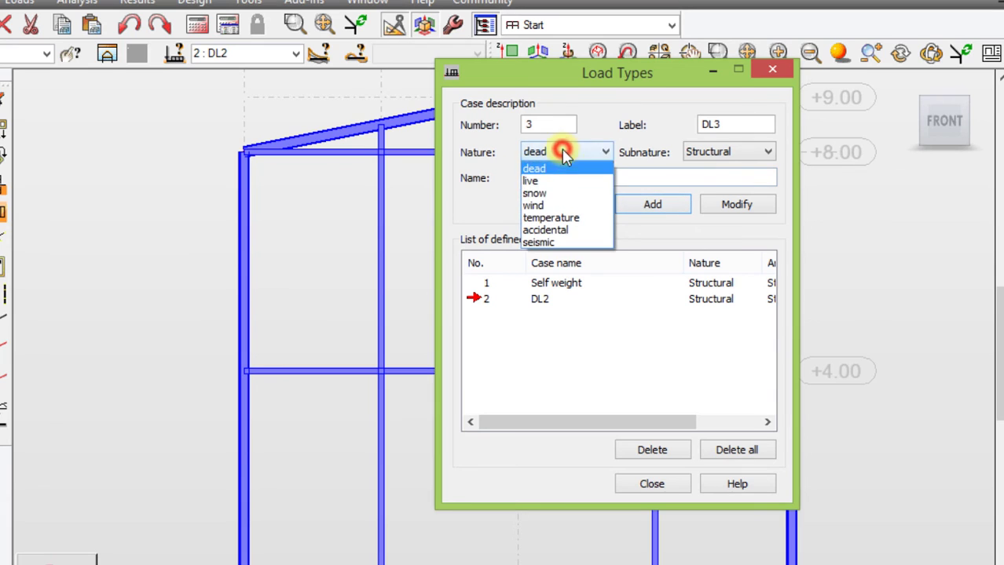
click(533, 182)
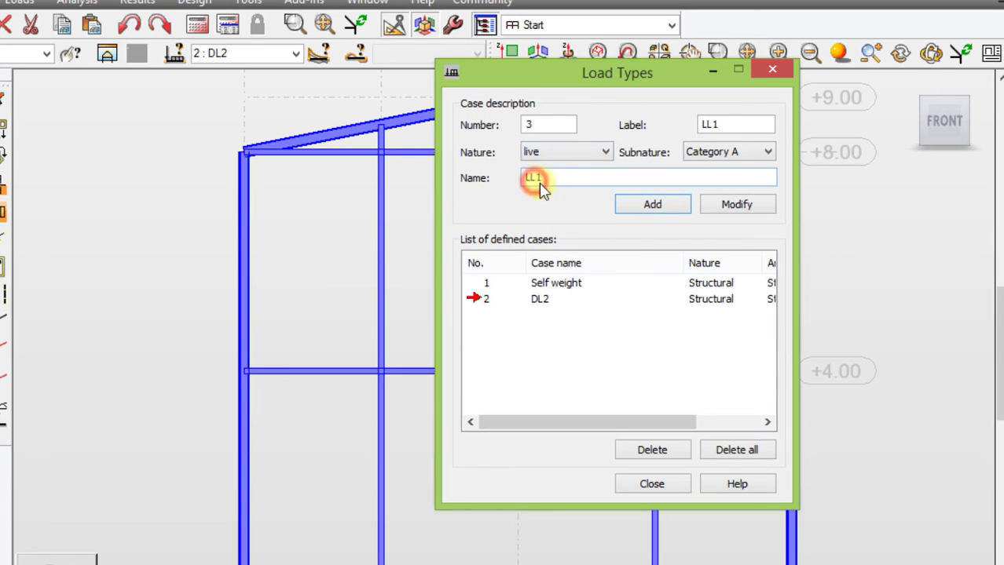
click(651, 207)
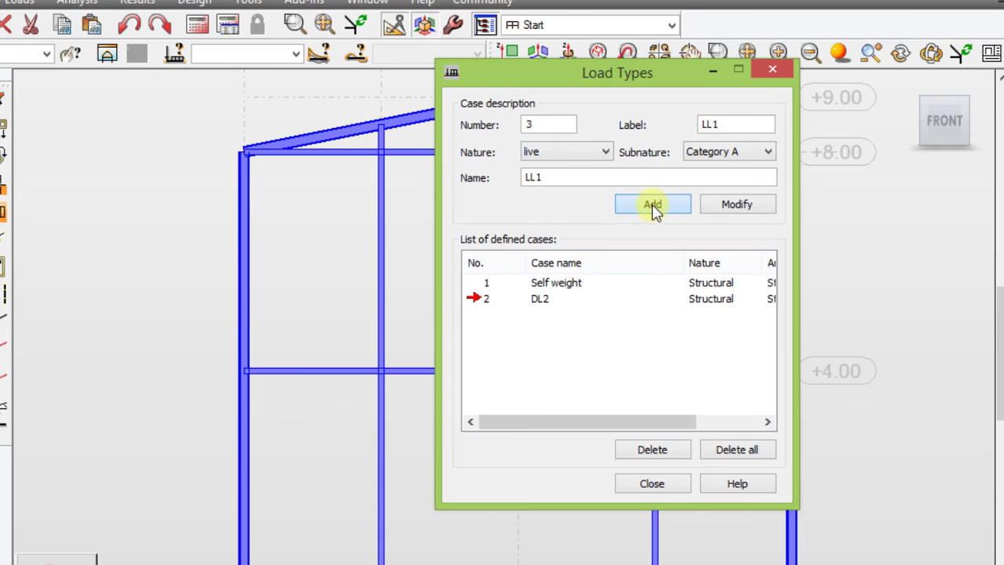
click(653, 486)
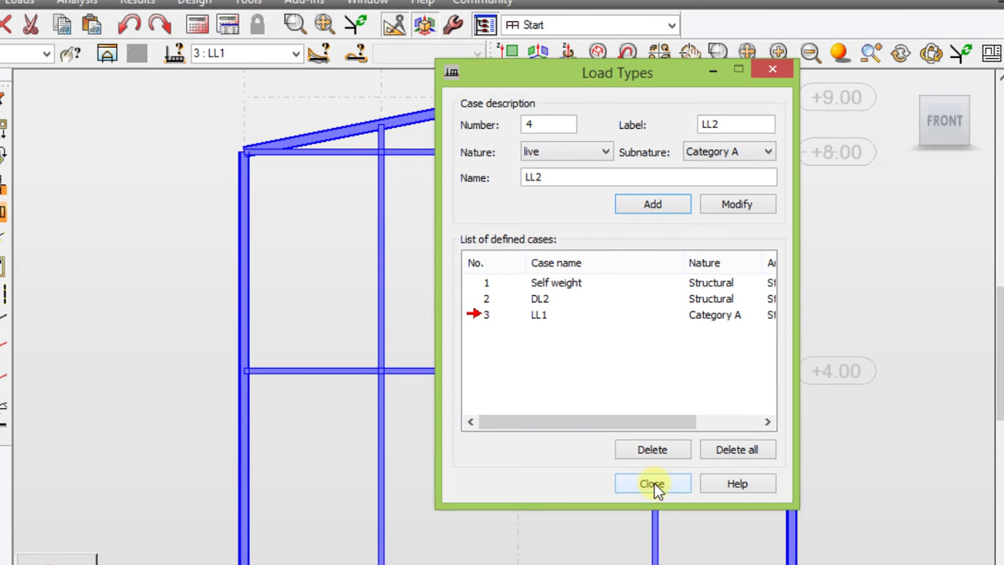
click(655, 485)
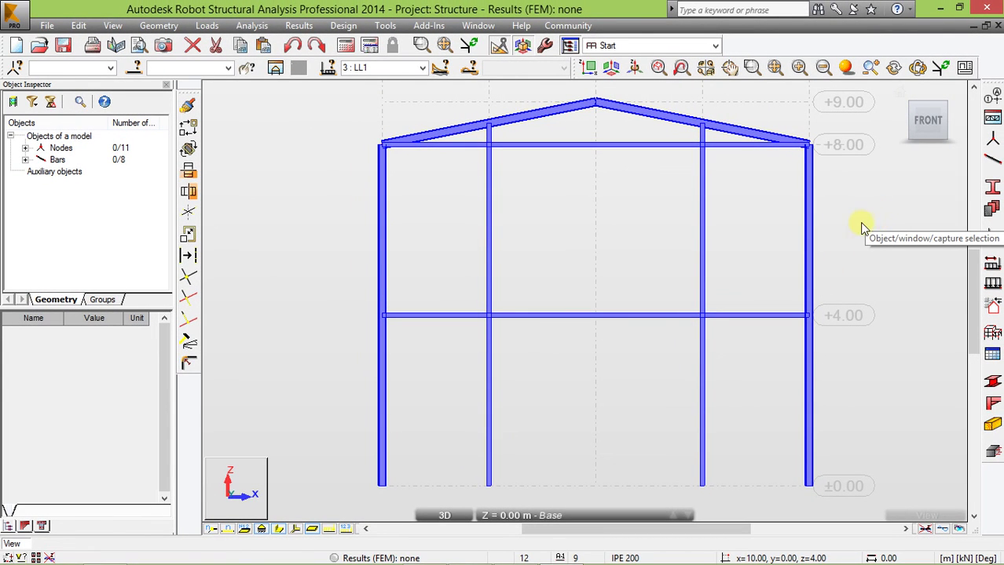
Display the frame bars as thin lines instead of sections
scroll(550, 179, down, 2)
scroll(620, 327, up, 1)
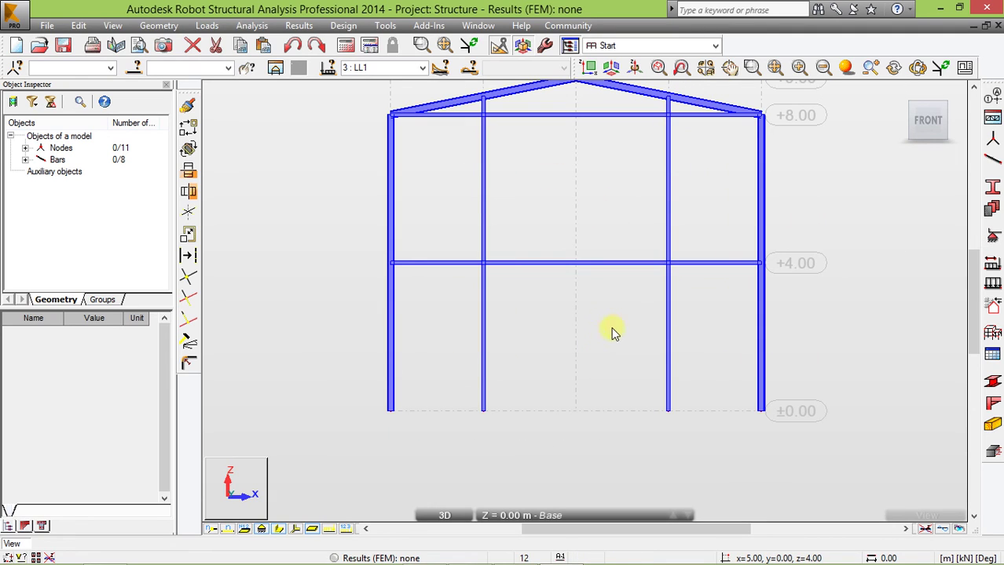
click(279, 530)
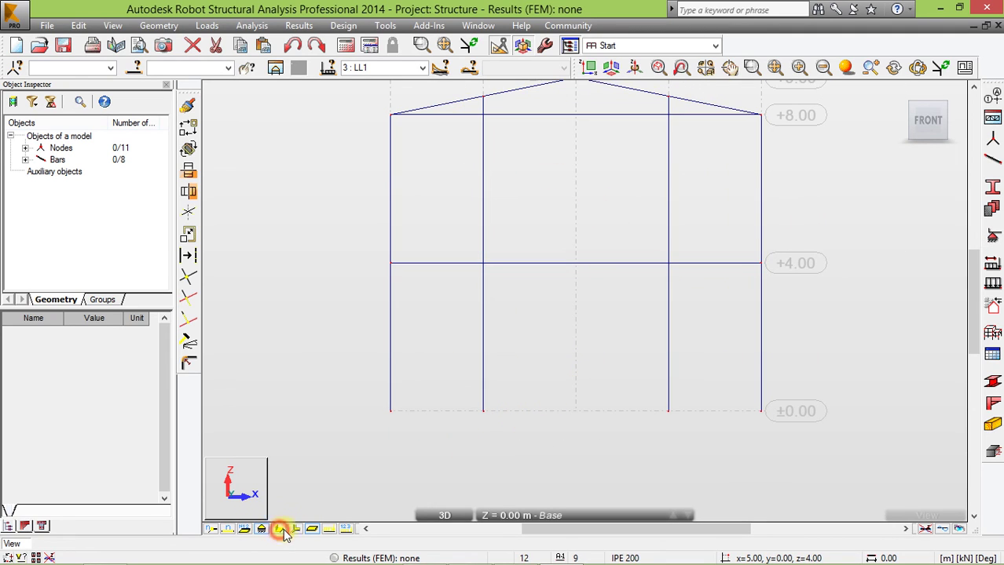
Apply fixed supports to the four base nodes 1, 3, 8 and 10
drag(344, 390, 813, 443)
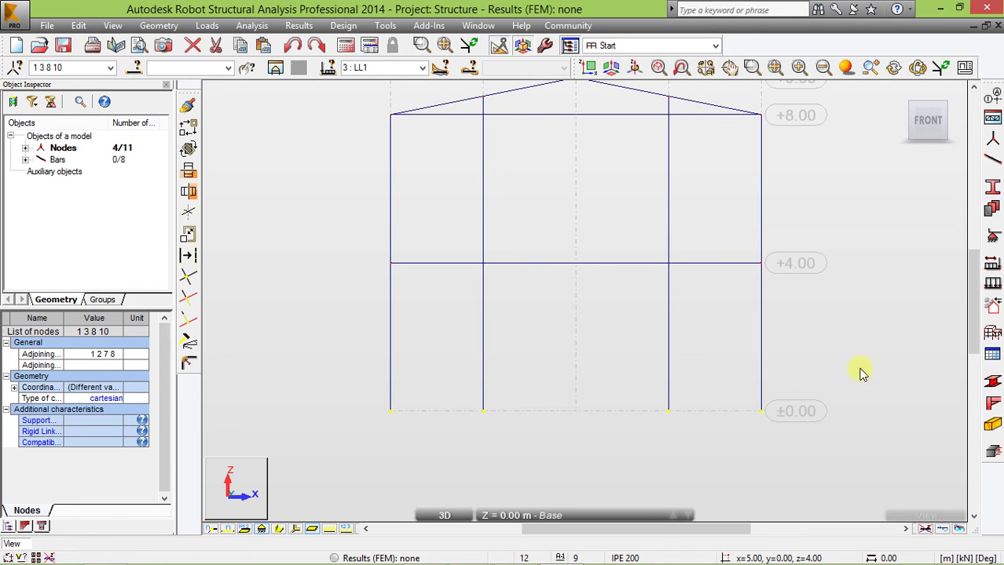
click(993, 237)
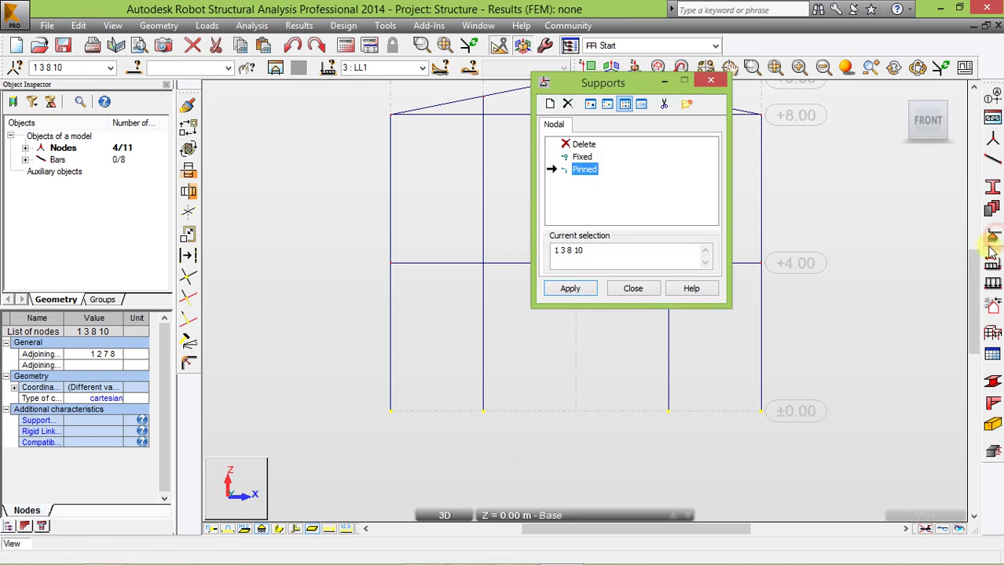
click(578, 157)
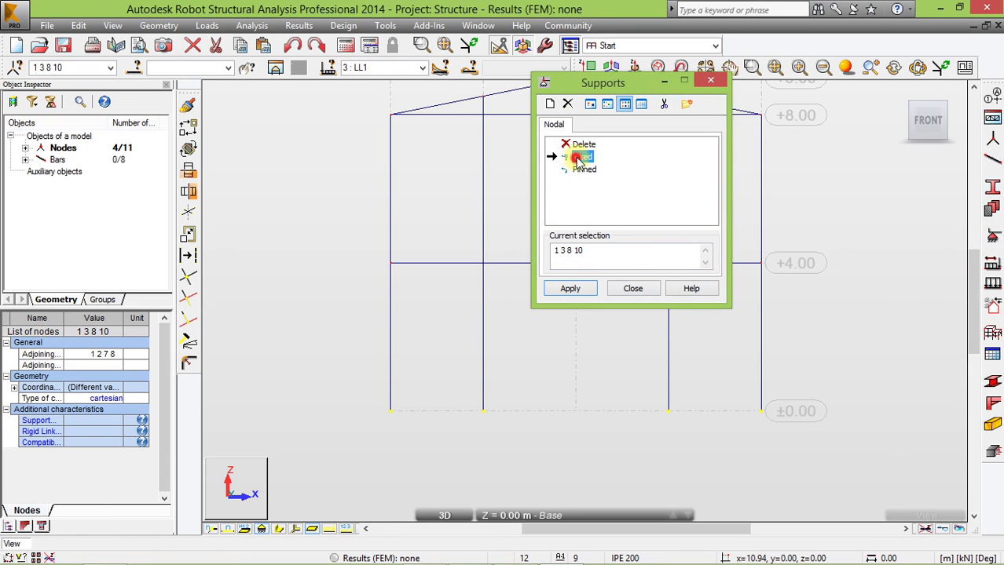
click(576, 287)
click(634, 289)
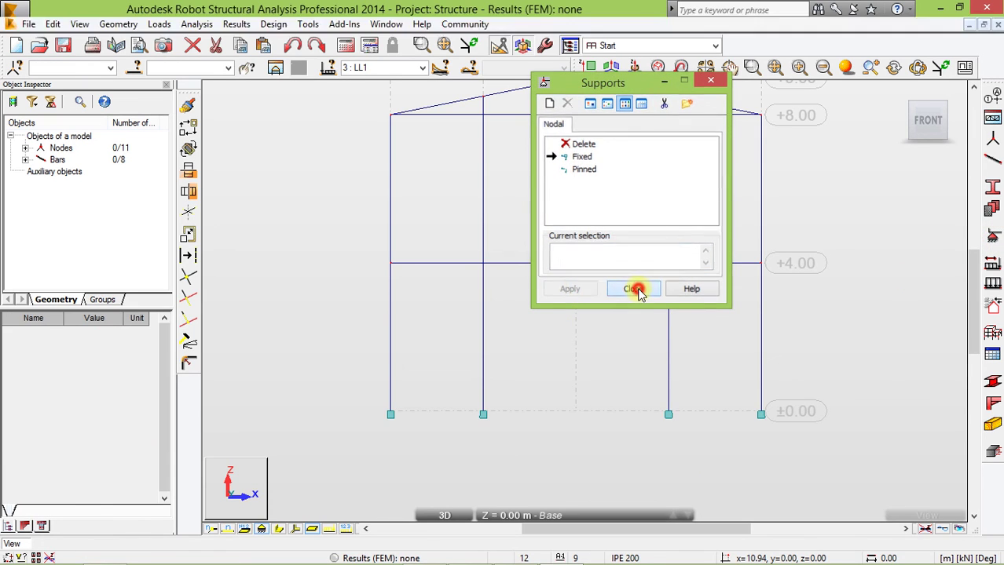